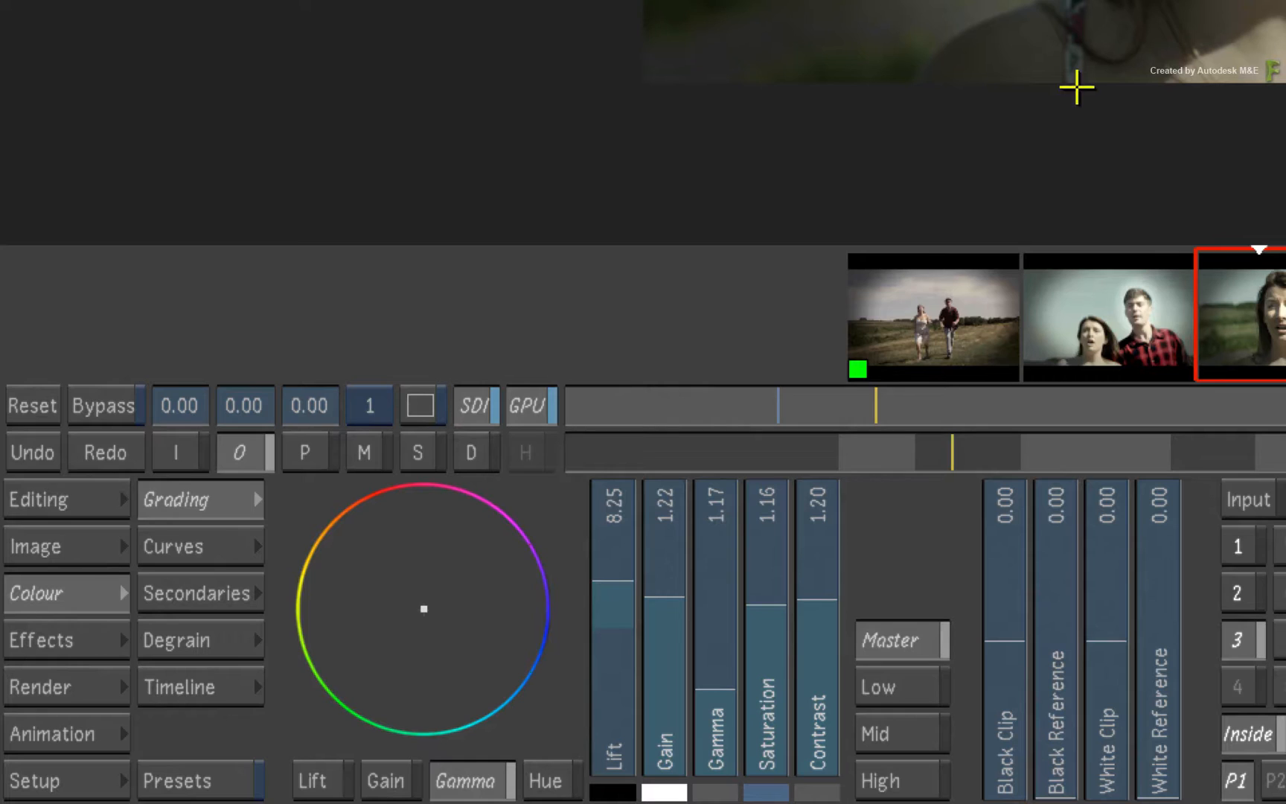
# - Create a Batch effect for the third shot in the storyboard
pyautogui.click(45, 724)
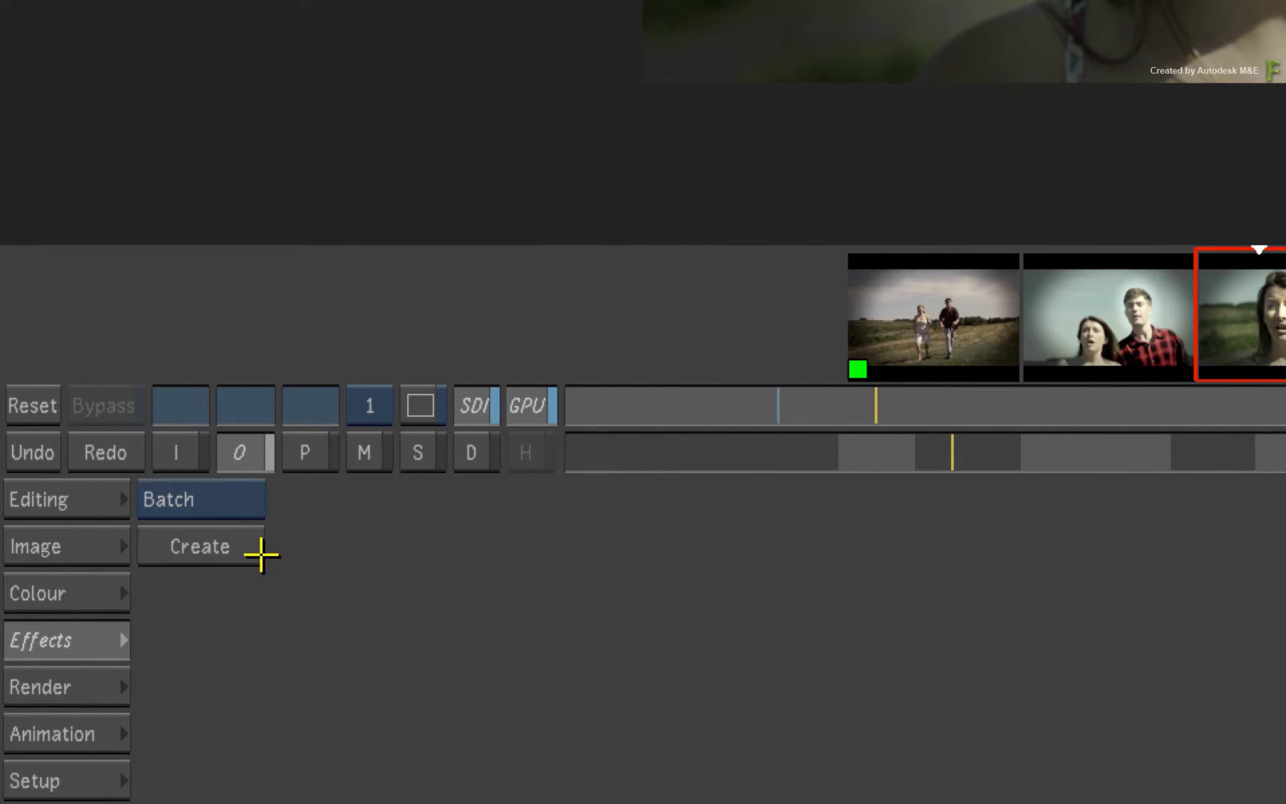
pyautogui.click(217, 547)
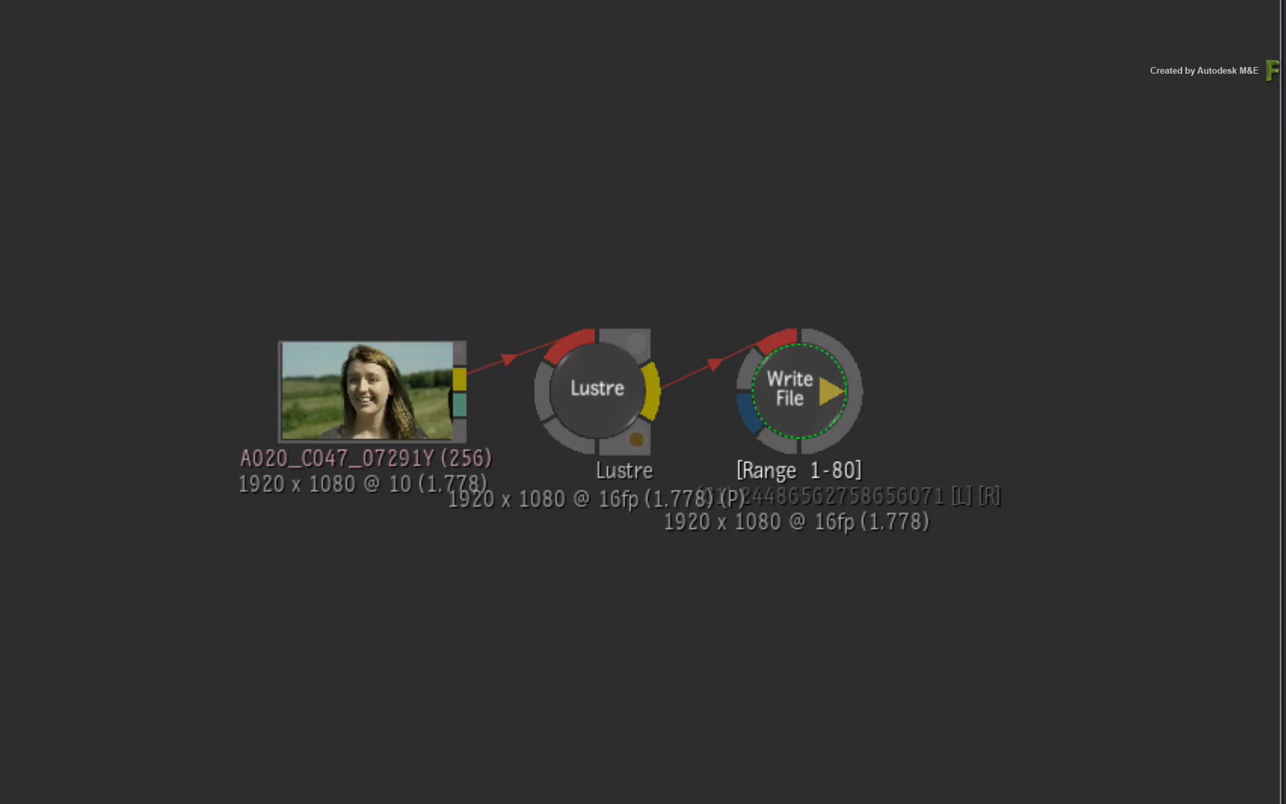
# - Spread out the source clip, Lustre and Write File nodes, leaving a wide gap between the clip and Lustre
pyautogui.moveTo(588, 393); pyautogui.dragTo(588, 384)
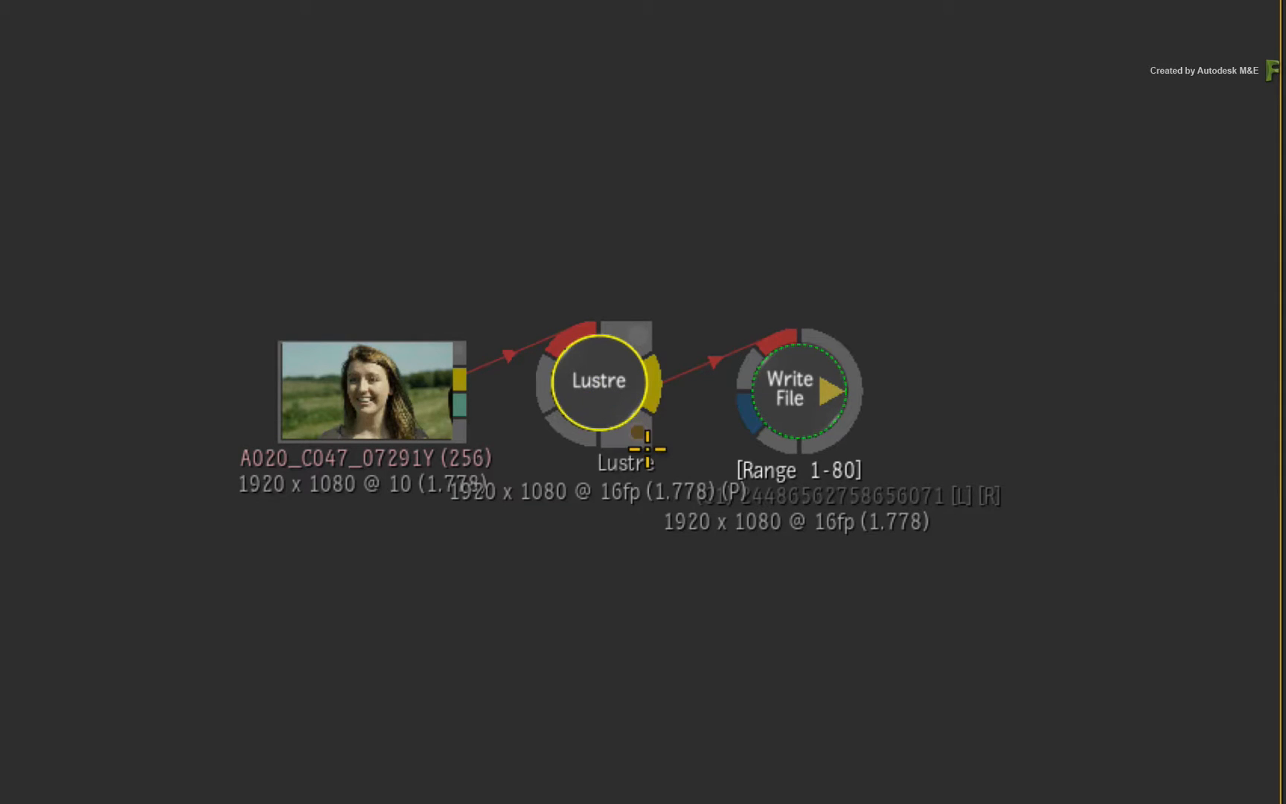
pyautogui.moveTo(603, 402); pyautogui.dragTo(614, 408)
pyautogui.moveTo(800, 402); pyautogui.dragTo(1070, 383)
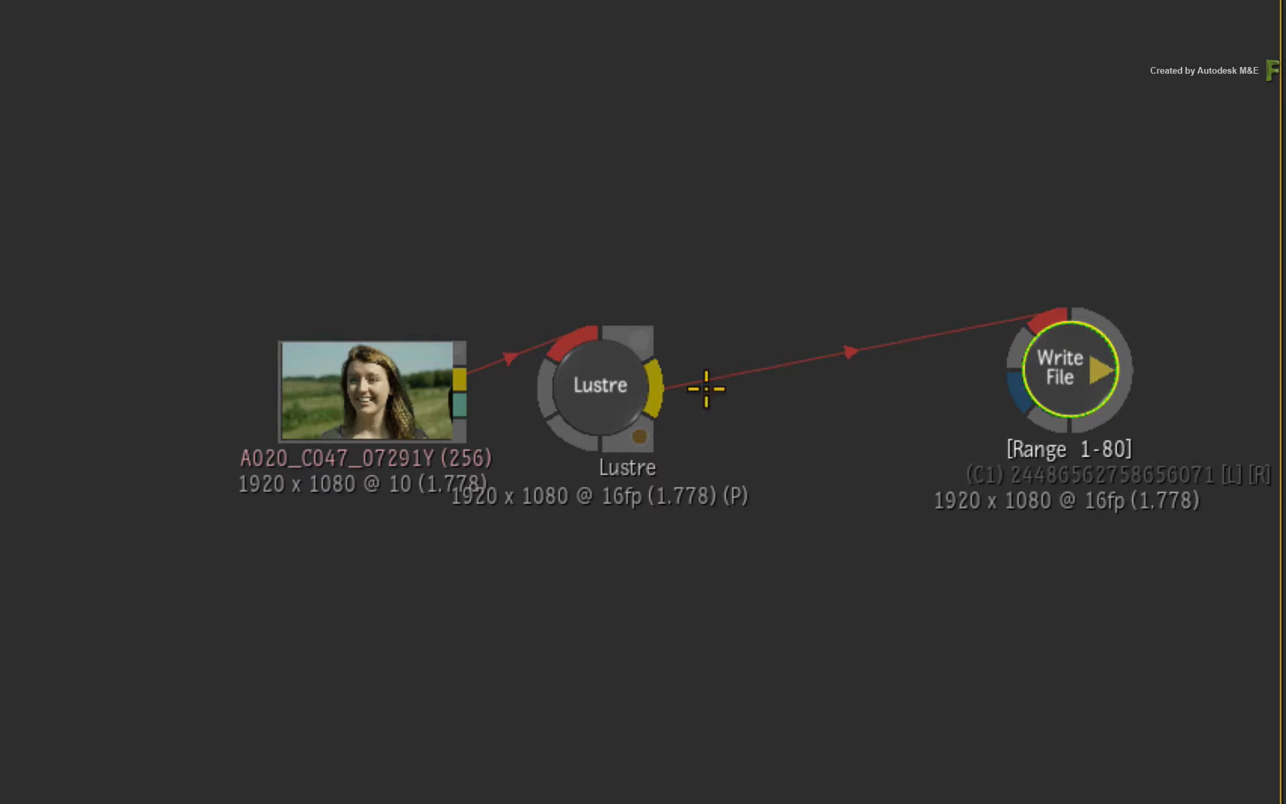
pyautogui.moveTo(616, 388); pyautogui.dragTo(772, 385)
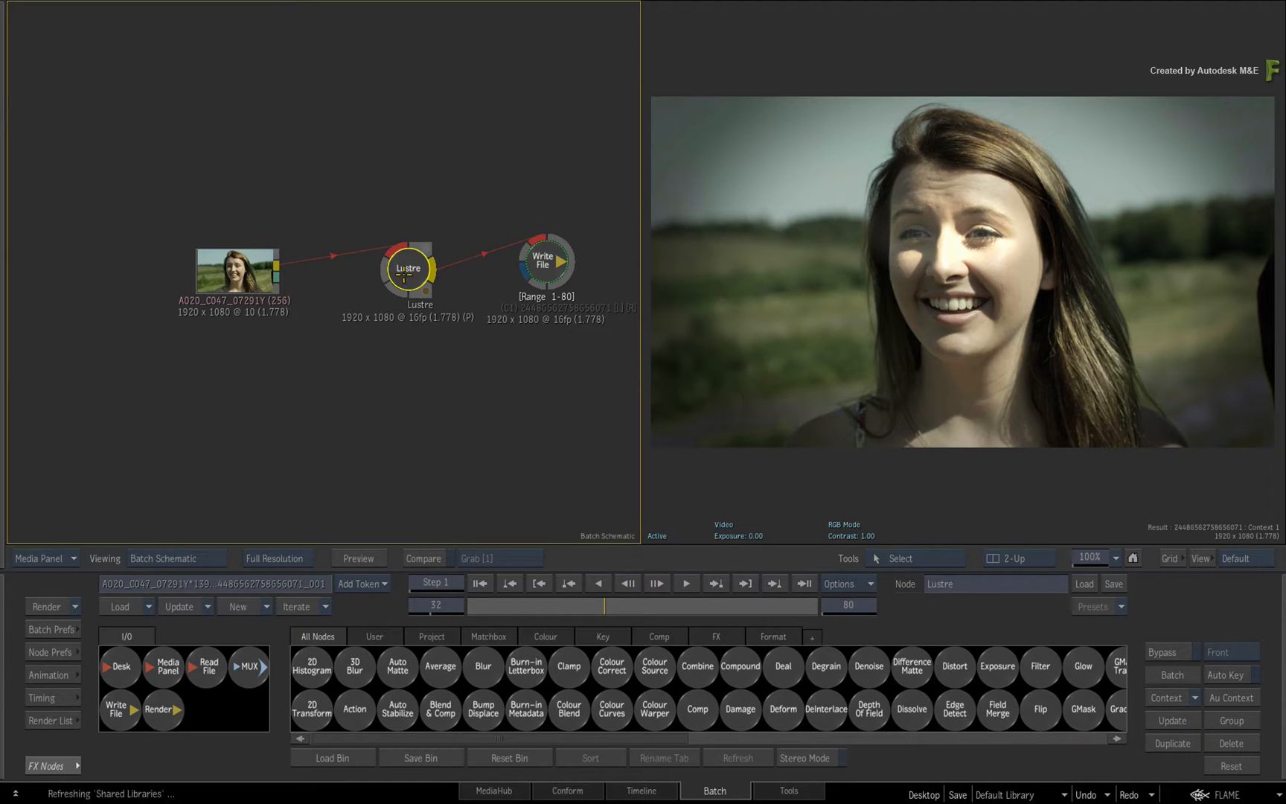
pyautogui.moveTo(405, 273); pyautogui.dragTo(378, 274)
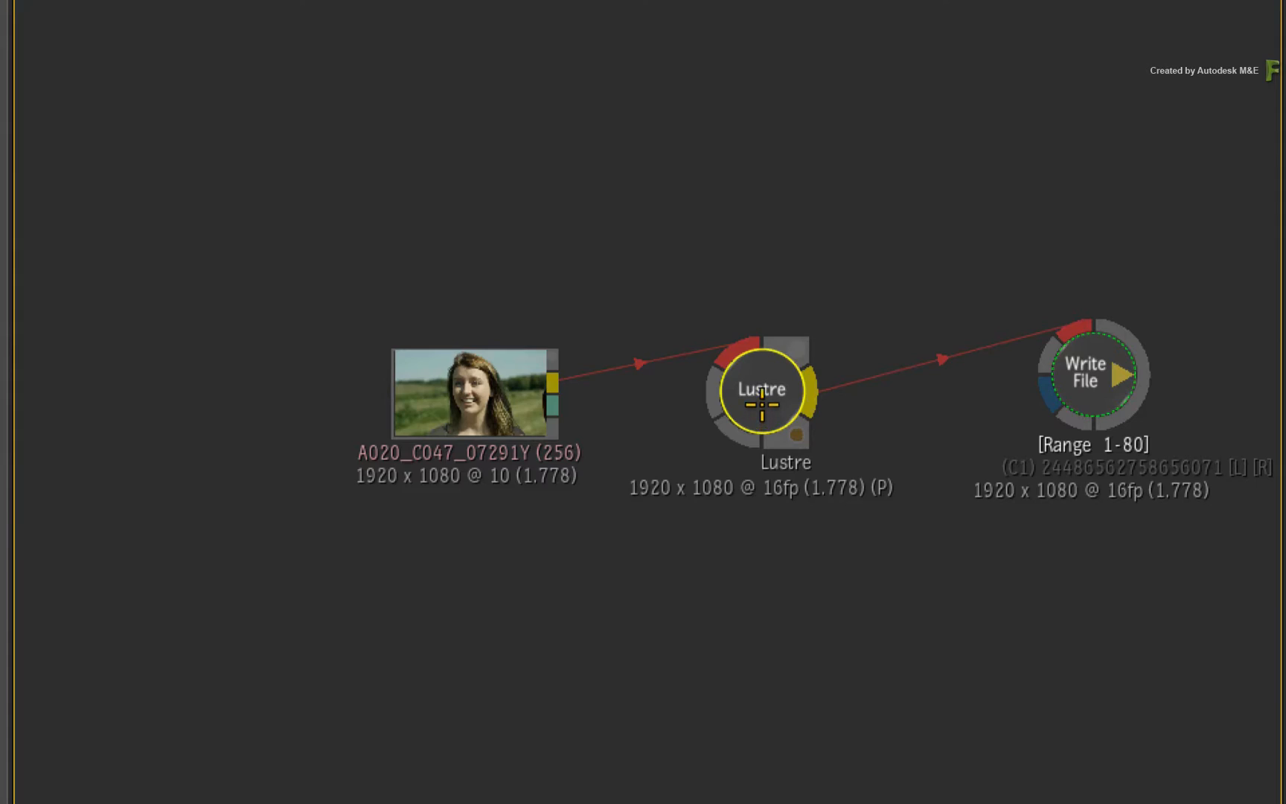
pyautogui.moveTo(474, 401)
pyautogui.mouseDown()
pyautogui.moveTo(270, 377)
pyautogui.moveTo(159, 378)
pyautogui.moveTo(123, 393)
pyautogui.mouseUp()
pyautogui.moveTo(336, 288); pyautogui.dragTo(616, 261)
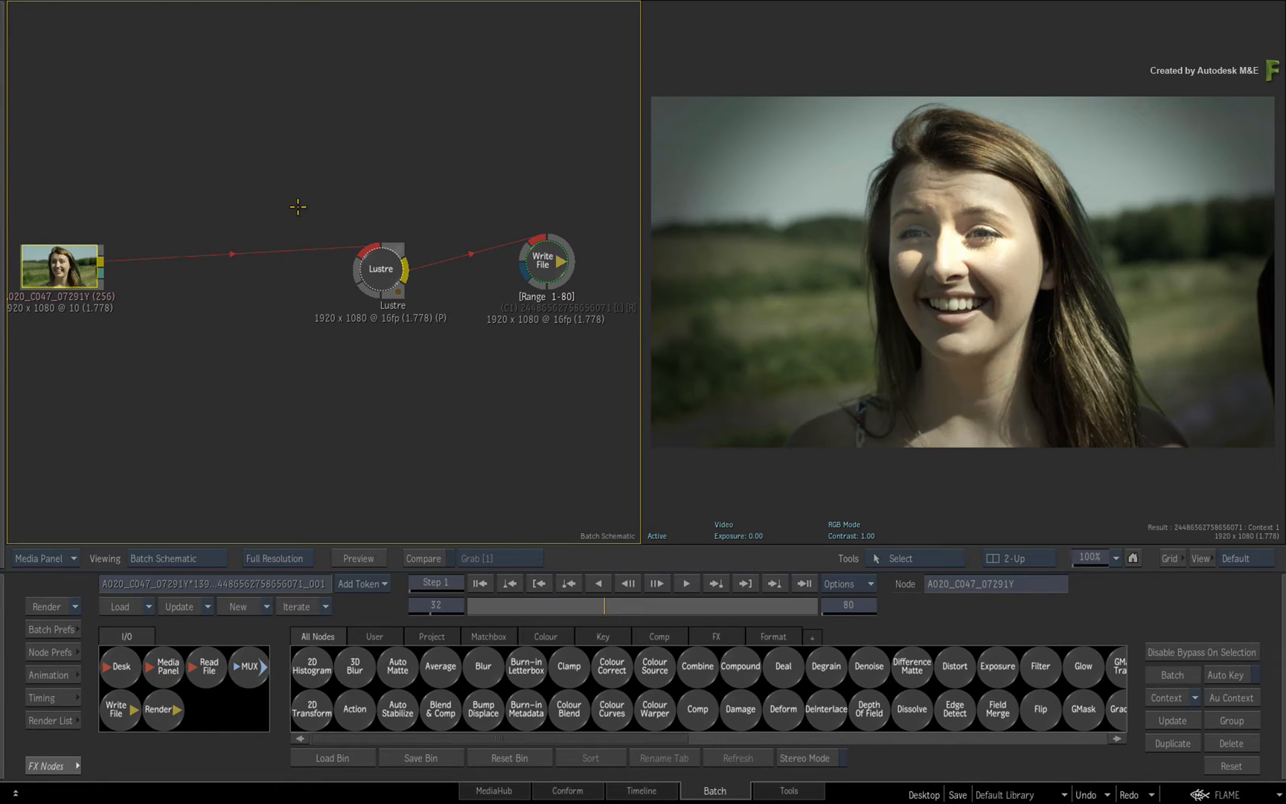
pyautogui.moveTo(366, 280); pyautogui.dragTo(407, 270)
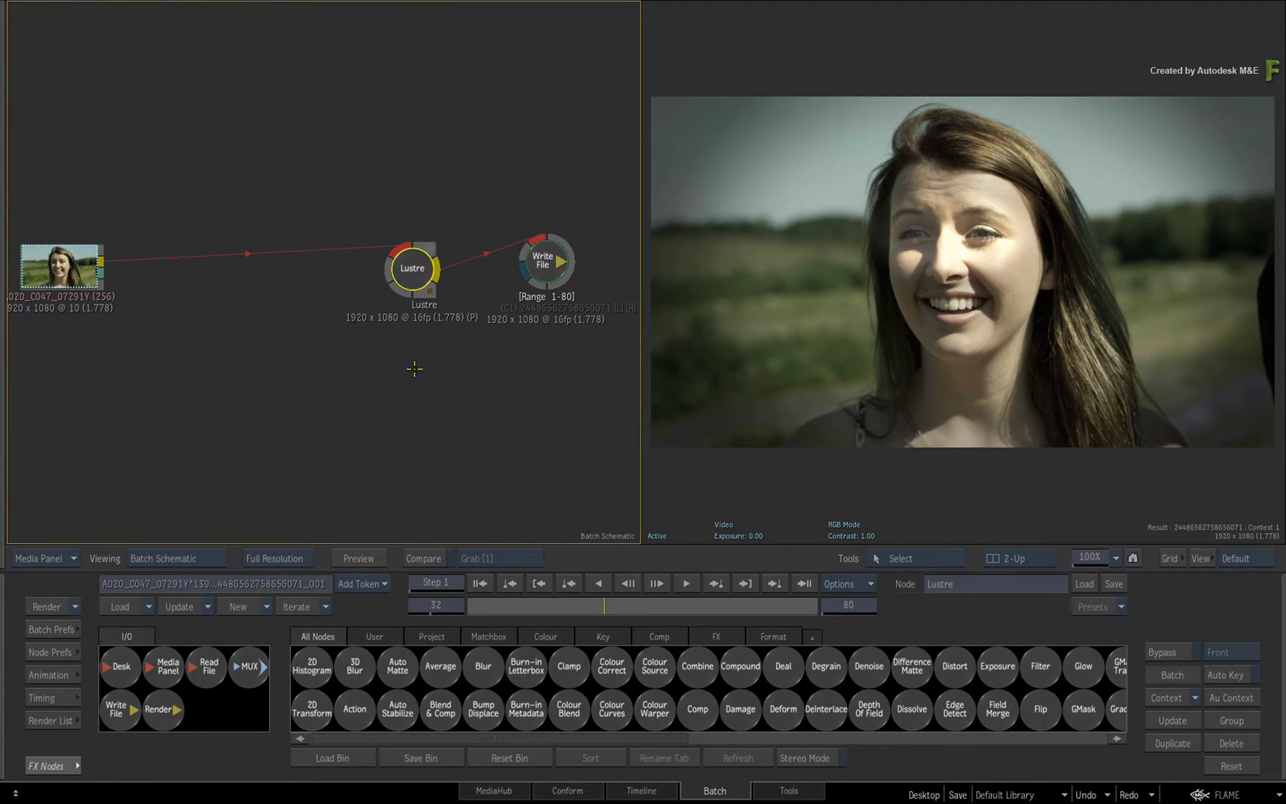
pyautogui.moveTo(464, 421)
pyautogui.mouseDown()
pyautogui.moveTo(448, 418)
pyautogui.moveTo(475, 420)
pyautogui.mouseUp()
pyautogui.moveTo(198, 262); pyautogui.dragTo(129, 259)
# - Disconnect the source clip from Lustre and add the Sky Replace setup from the project bin below the nodes
pyautogui.moveTo(267, 165); pyautogui.dragTo(265, 364)
pyautogui.click(445, 630)
pyautogui.moveTo(355, 709); pyautogui.dragTo(429, 373)
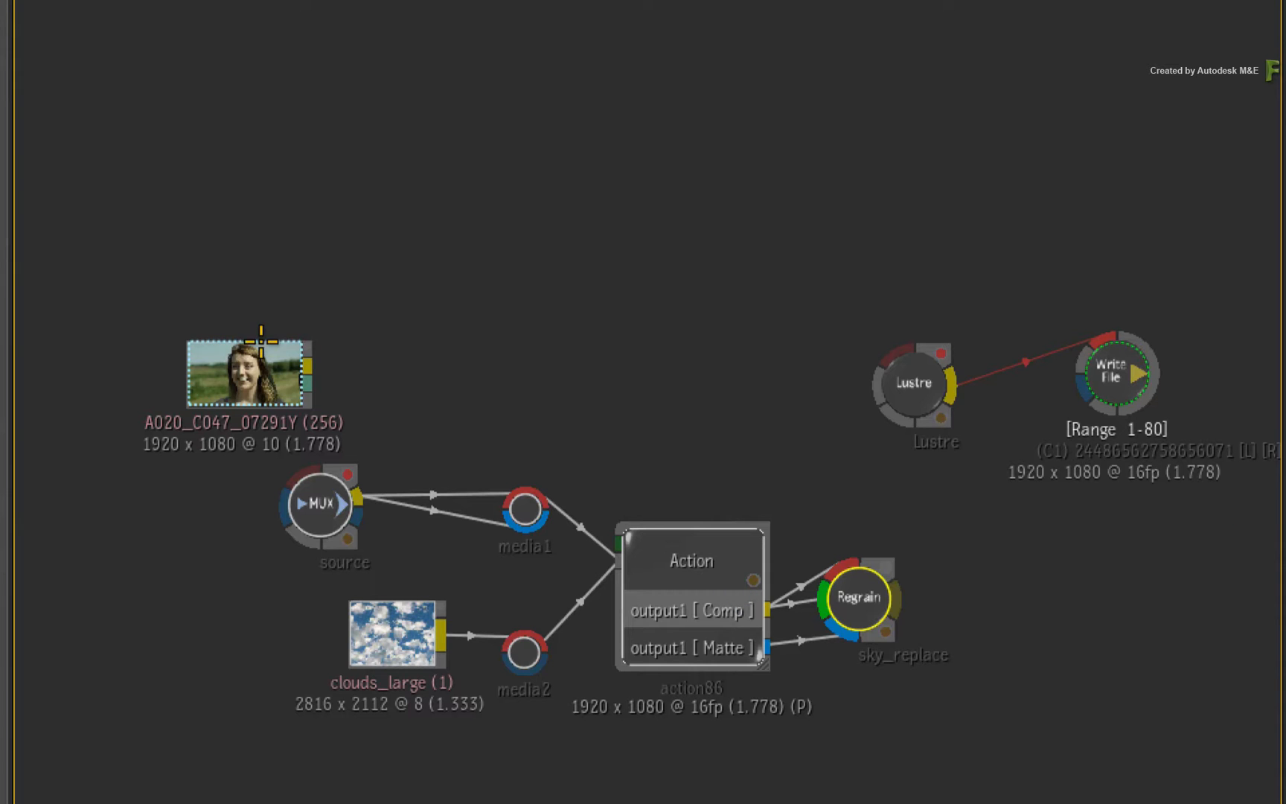
# - Link the source clip to the Sky Replace MUX and its Regrain node to Lustre, and render the batch
pyautogui.moveTo(312, 364); pyautogui.dragTo(311, 488)
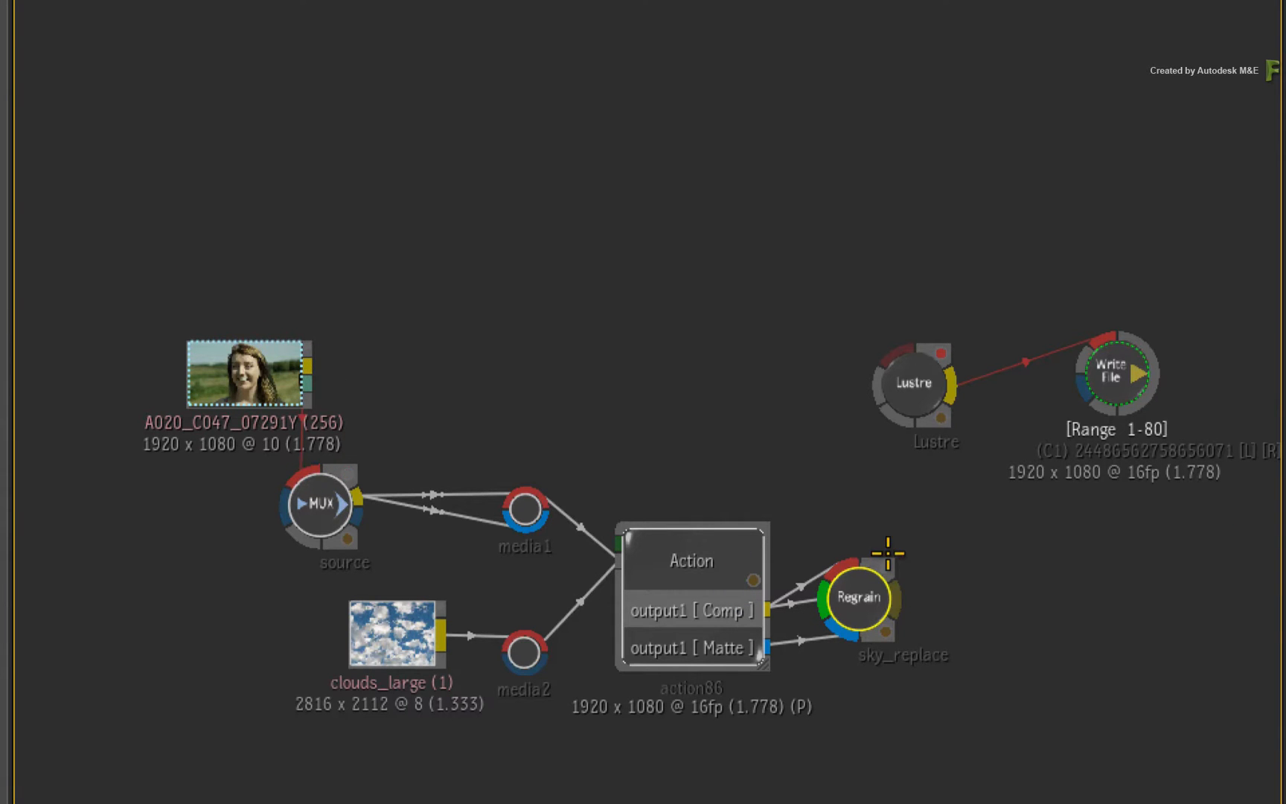
pyautogui.moveTo(904, 582); pyautogui.dragTo(914, 387)
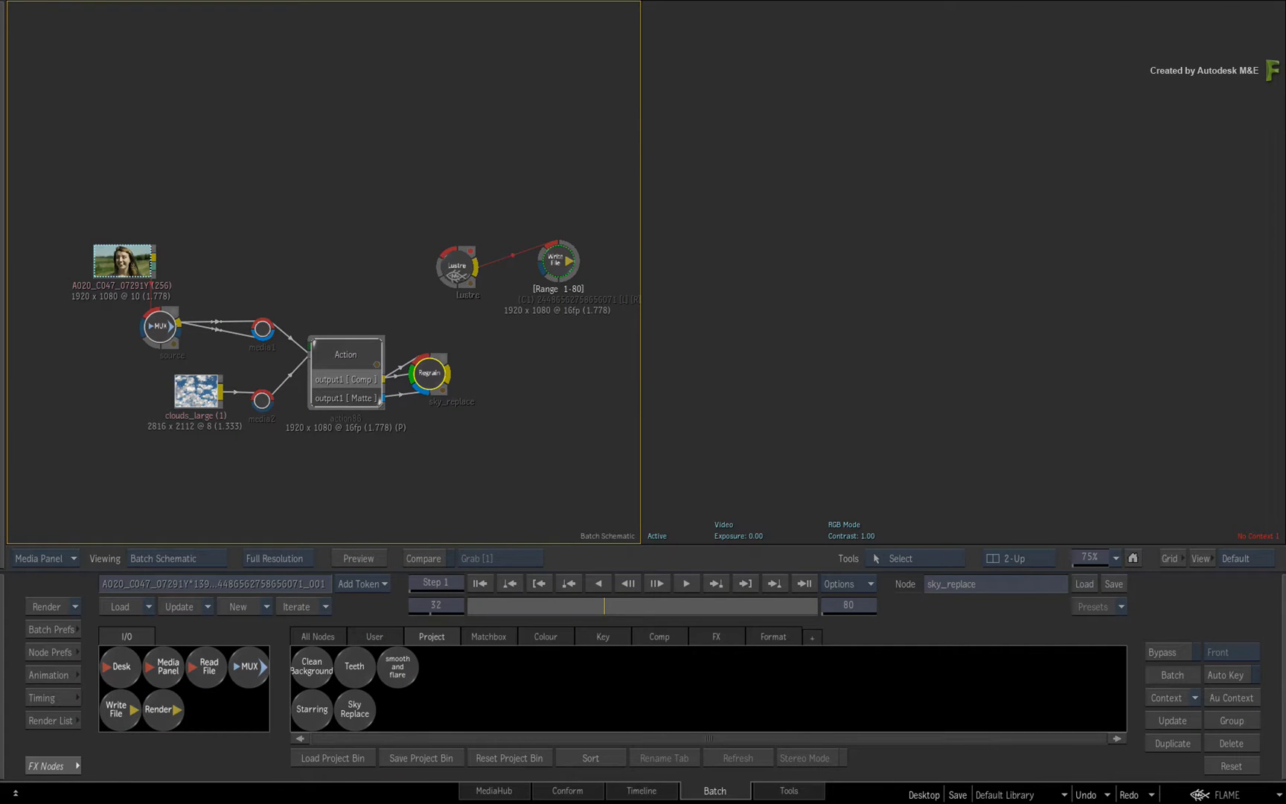
pyautogui.click(457, 270)
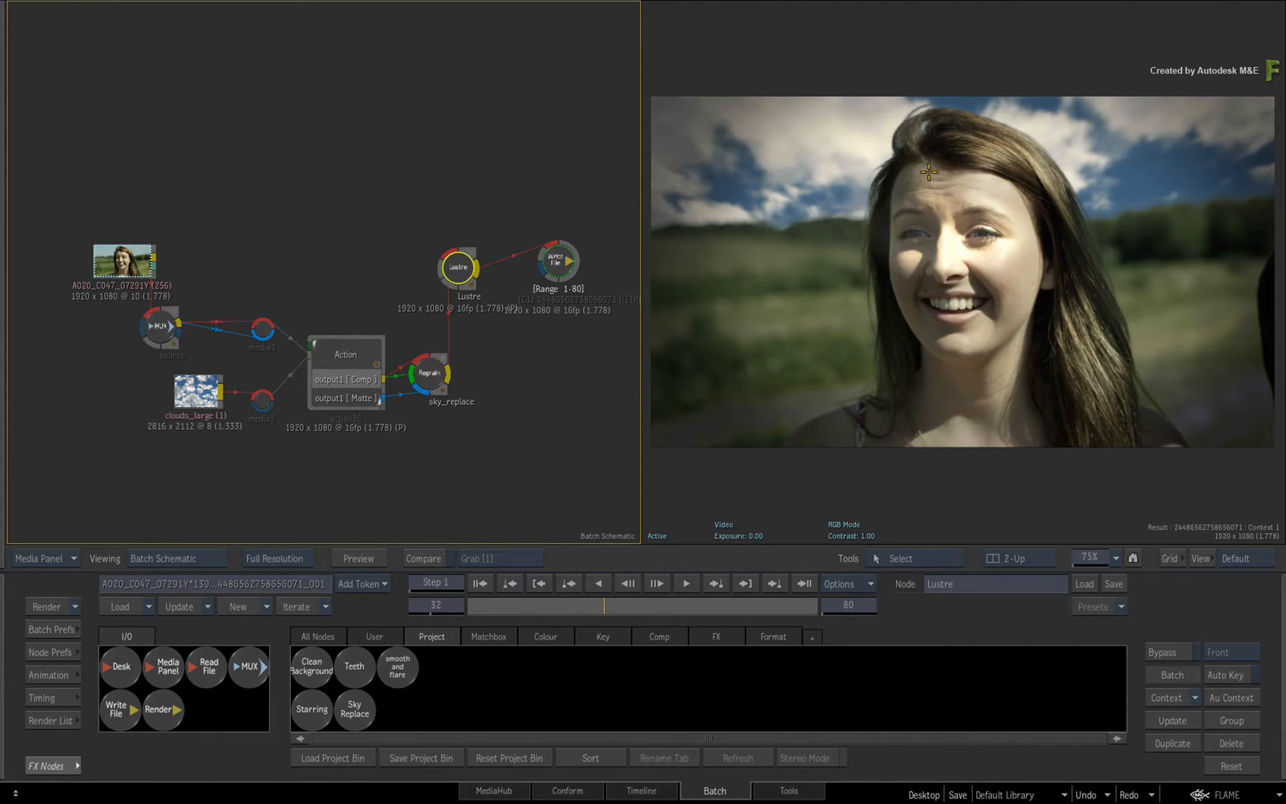
pyautogui.click(48, 607)
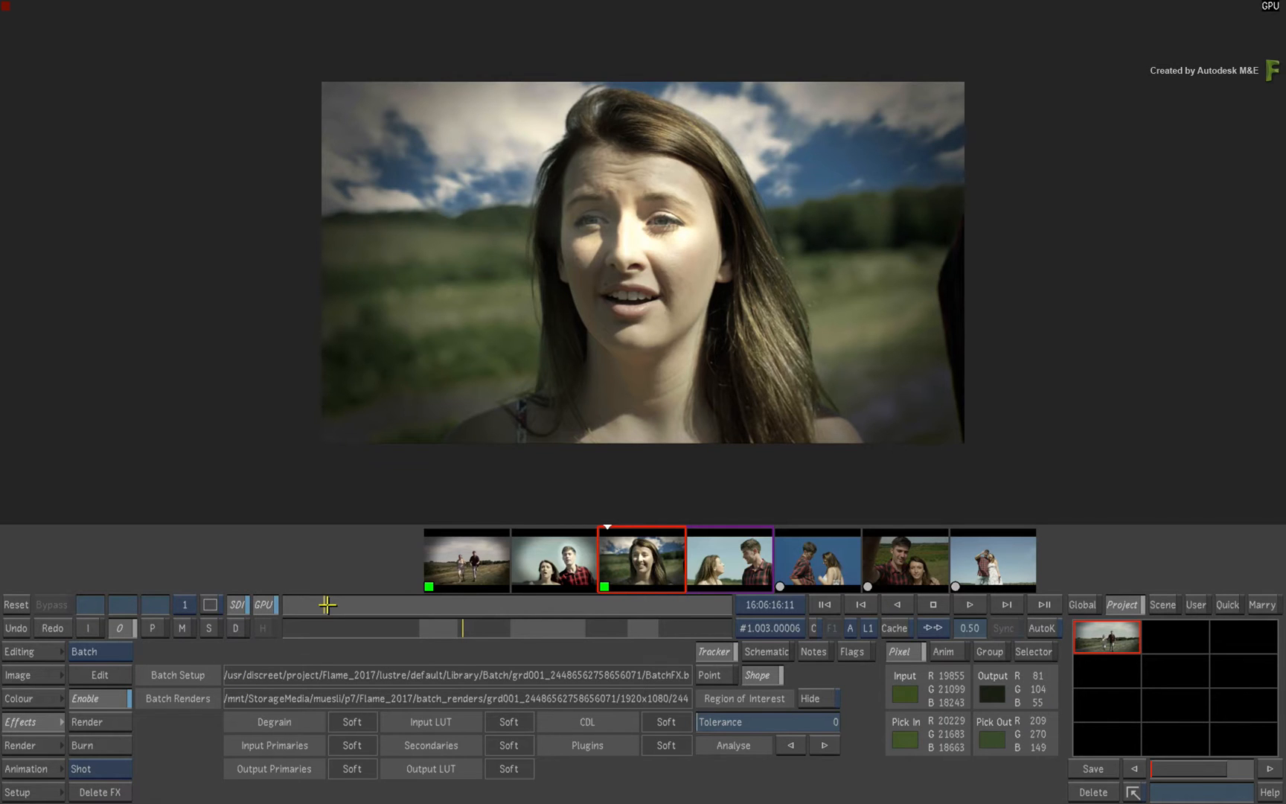
# - Go to an earlier frame of the shot, try shifting its gamma colour balance towards red, and reset the balance
pyautogui.moveTo(326, 604); pyautogui.dragTo(289, 604)
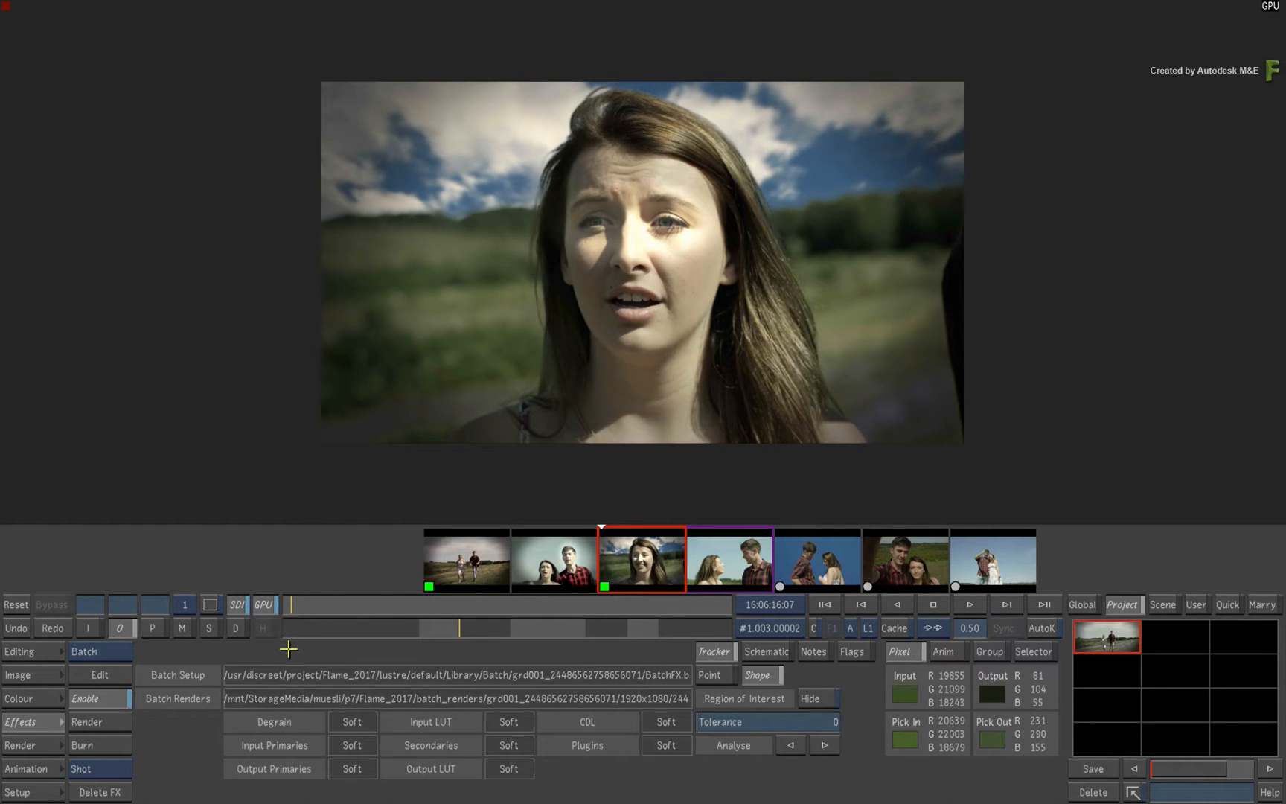
pyautogui.click(35, 704)
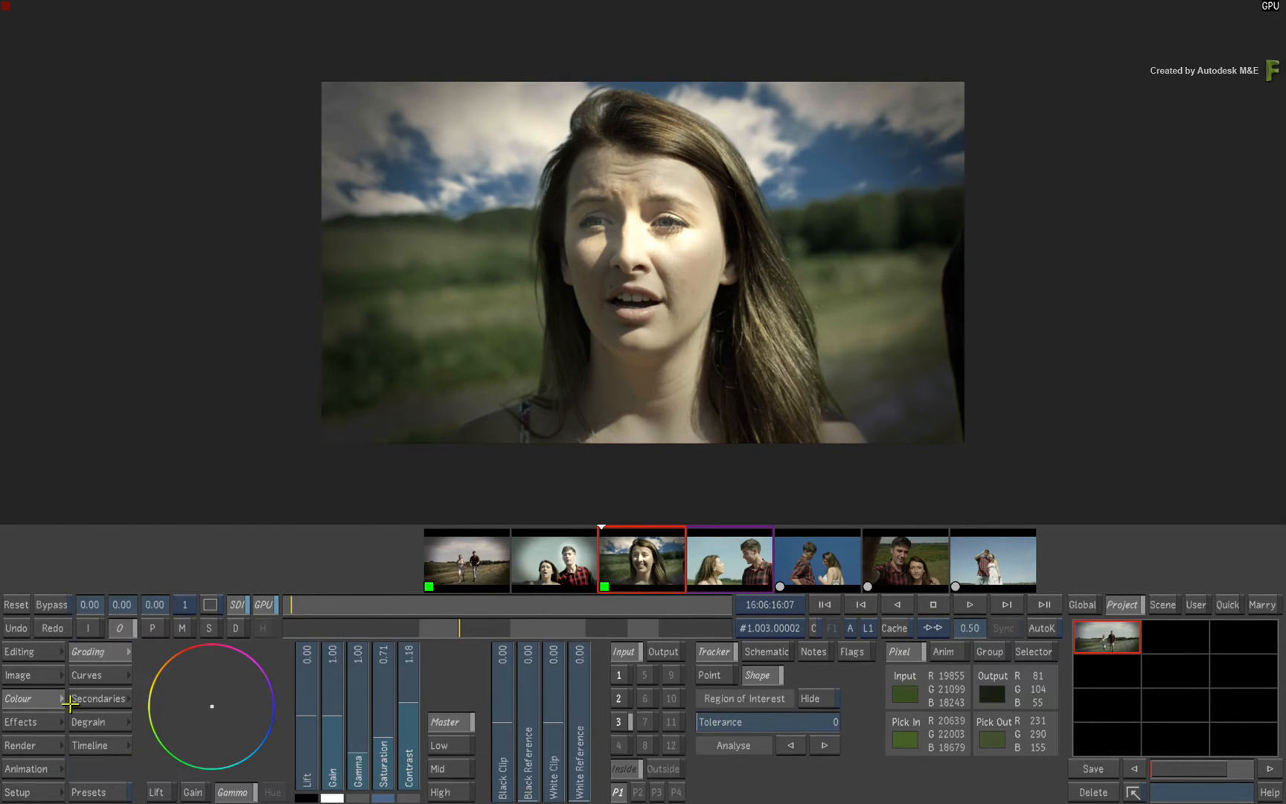
pyautogui.moveTo(199, 703); pyautogui.dragTo(213, 667)
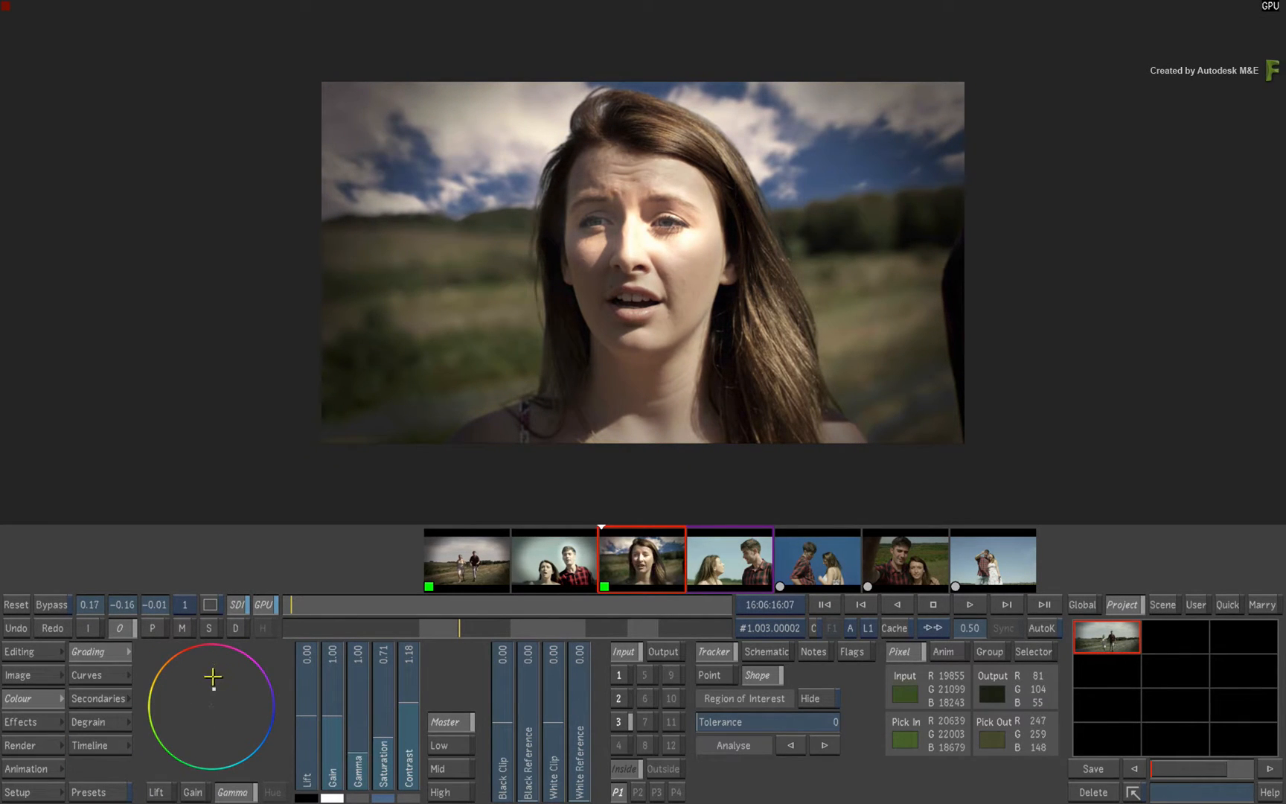
pyautogui.rightClick(213, 676)
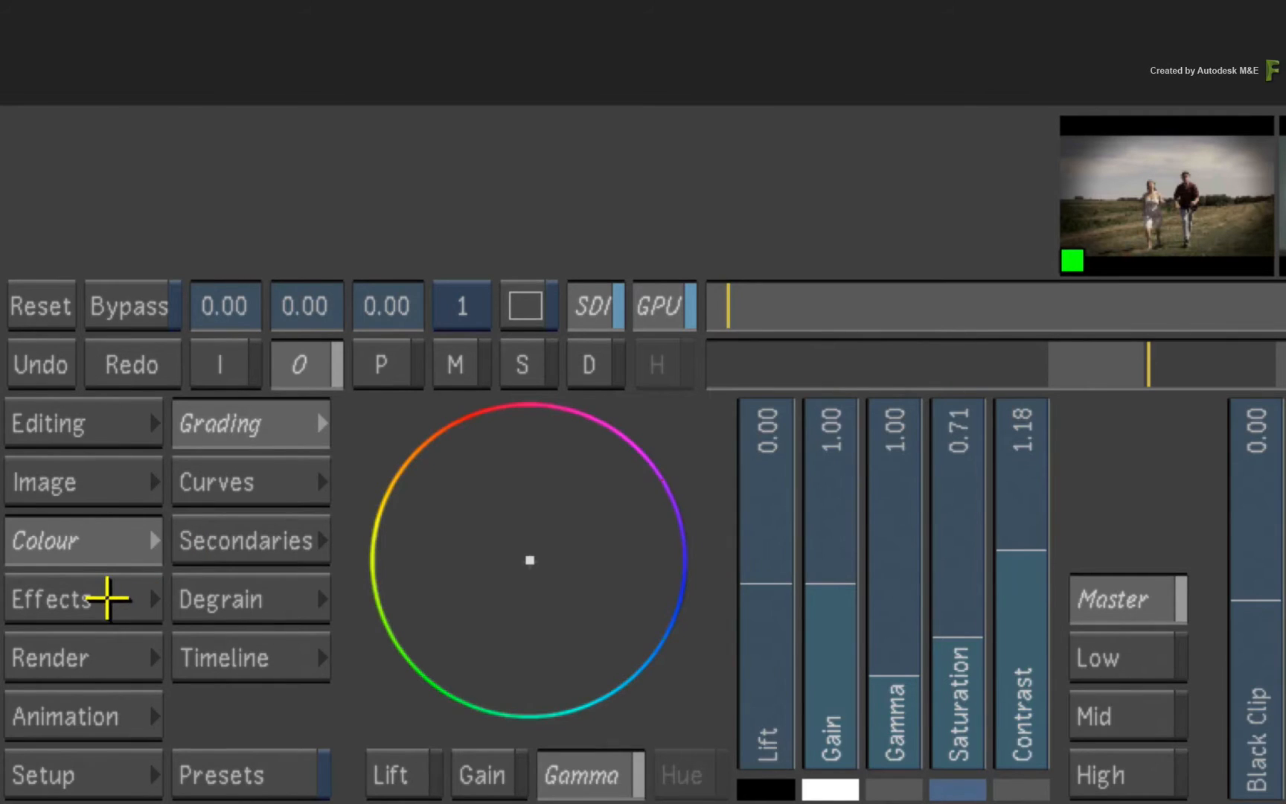
# - Toggle the shot's Batch effect off and on repeatedly to compare the image with and without the replaced sky
pyautogui.click(44, 720)
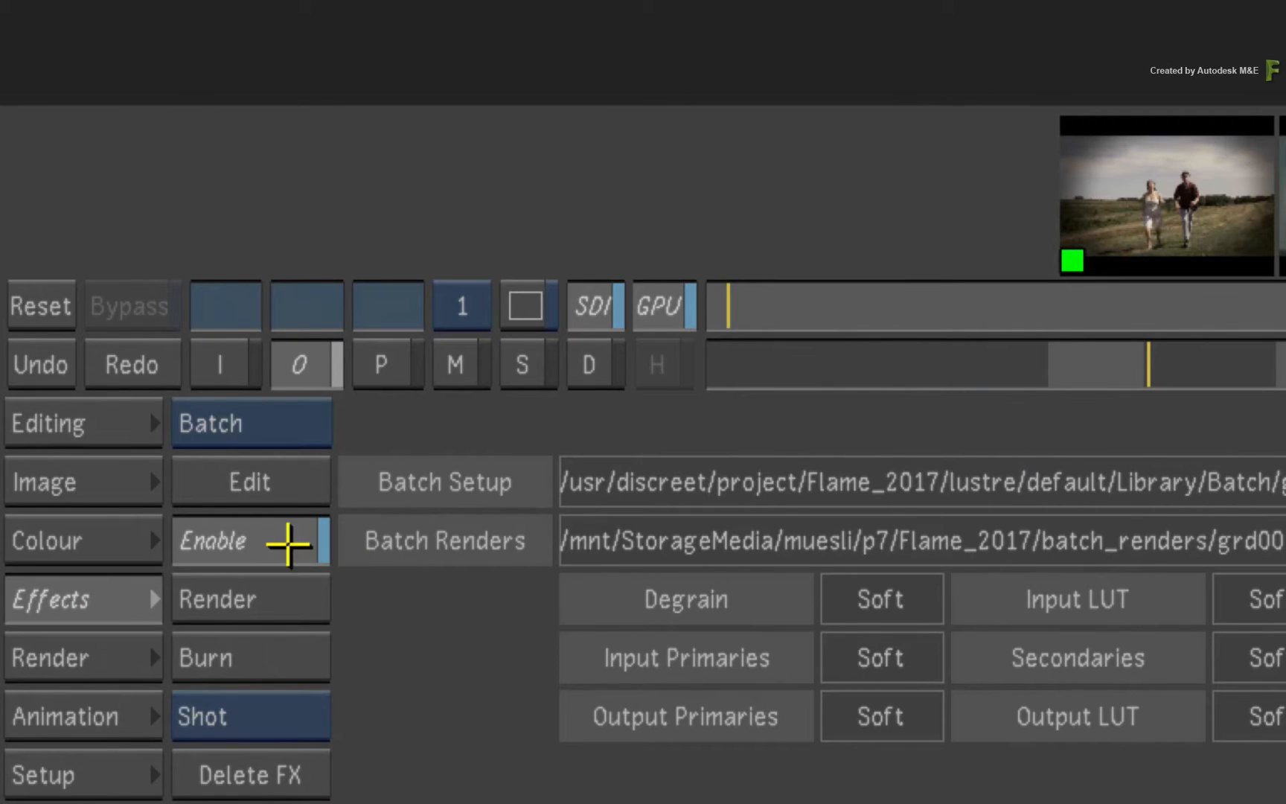
pyautogui.click(287, 540)
pyautogui.click(108, 699)
pyautogui.click(108, 698)
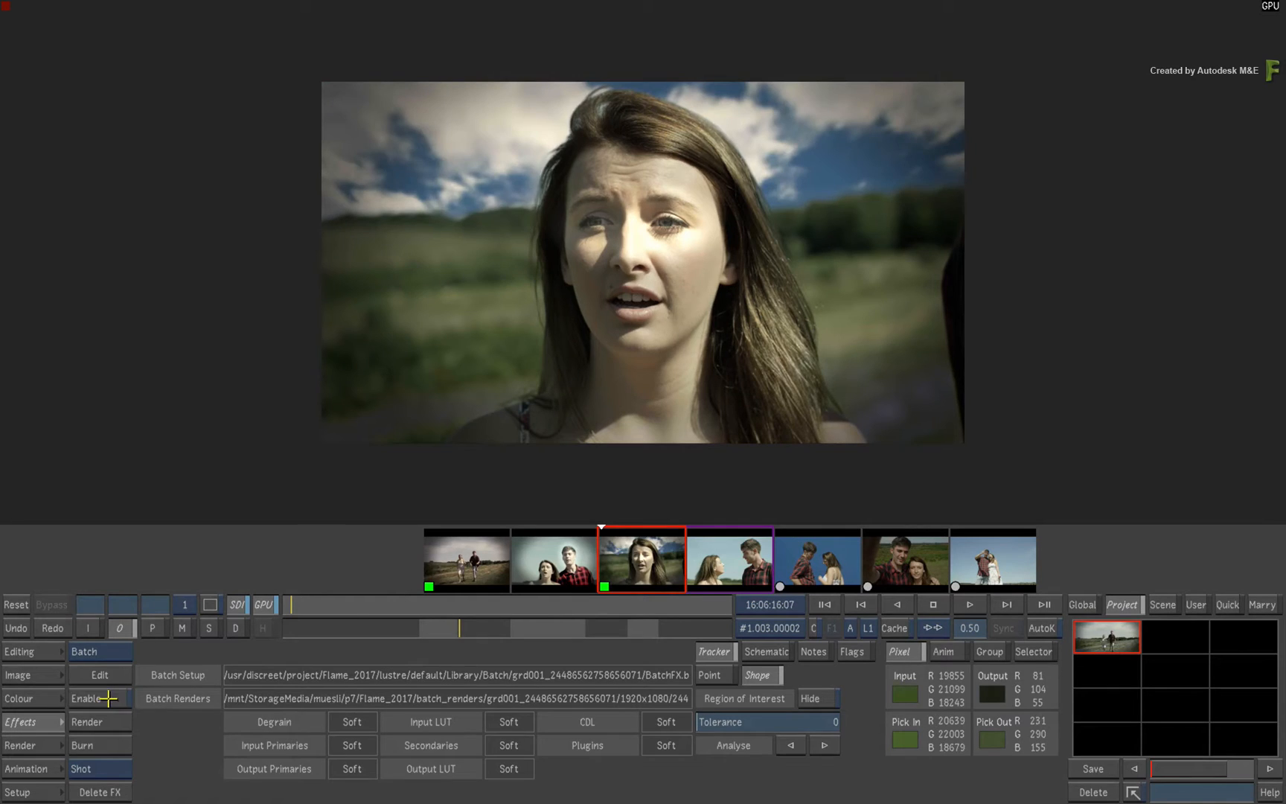
pyautogui.click(107, 699)
pyautogui.click(108, 698)
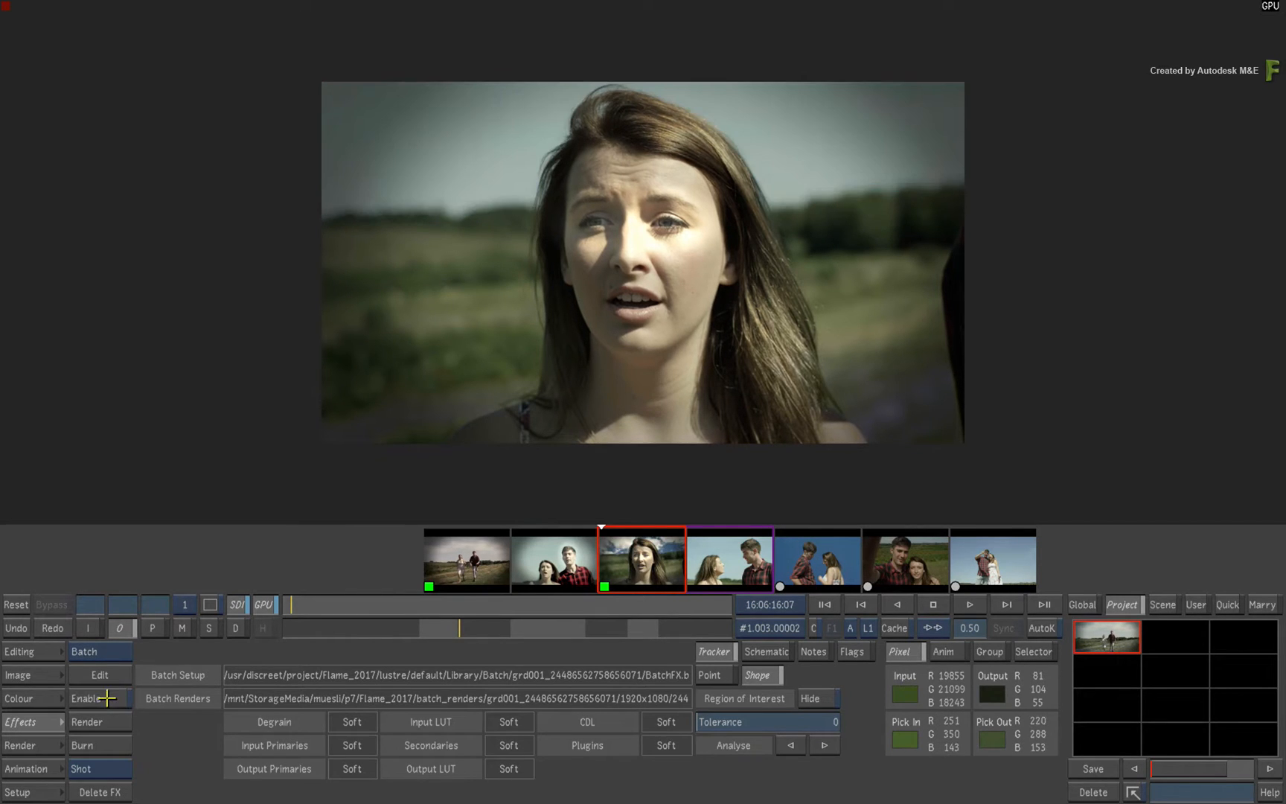
pyautogui.click(108, 699)
pyautogui.click(107, 698)
pyautogui.click(108, 698)
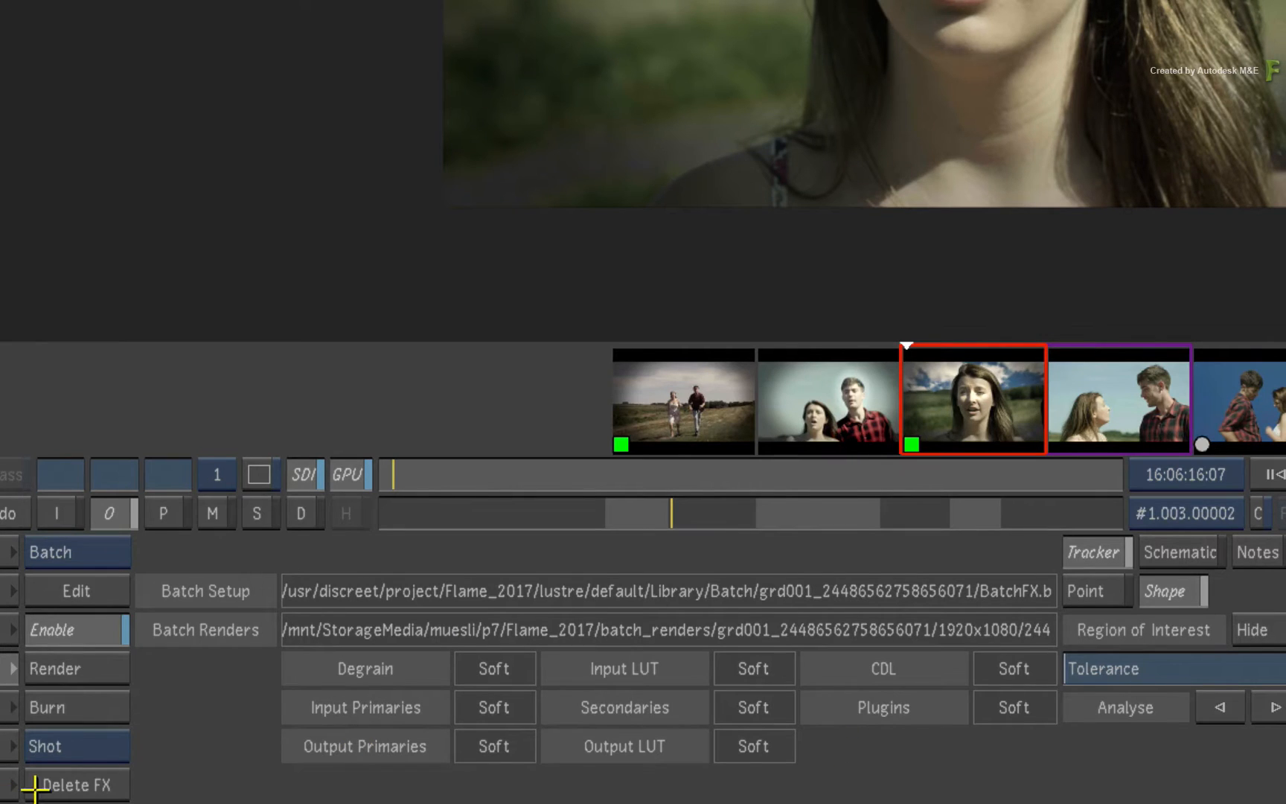
# - Delete the Batch effect from the shot
pyautogui.click(69, 788)
pyautogui.click(1142, 476)
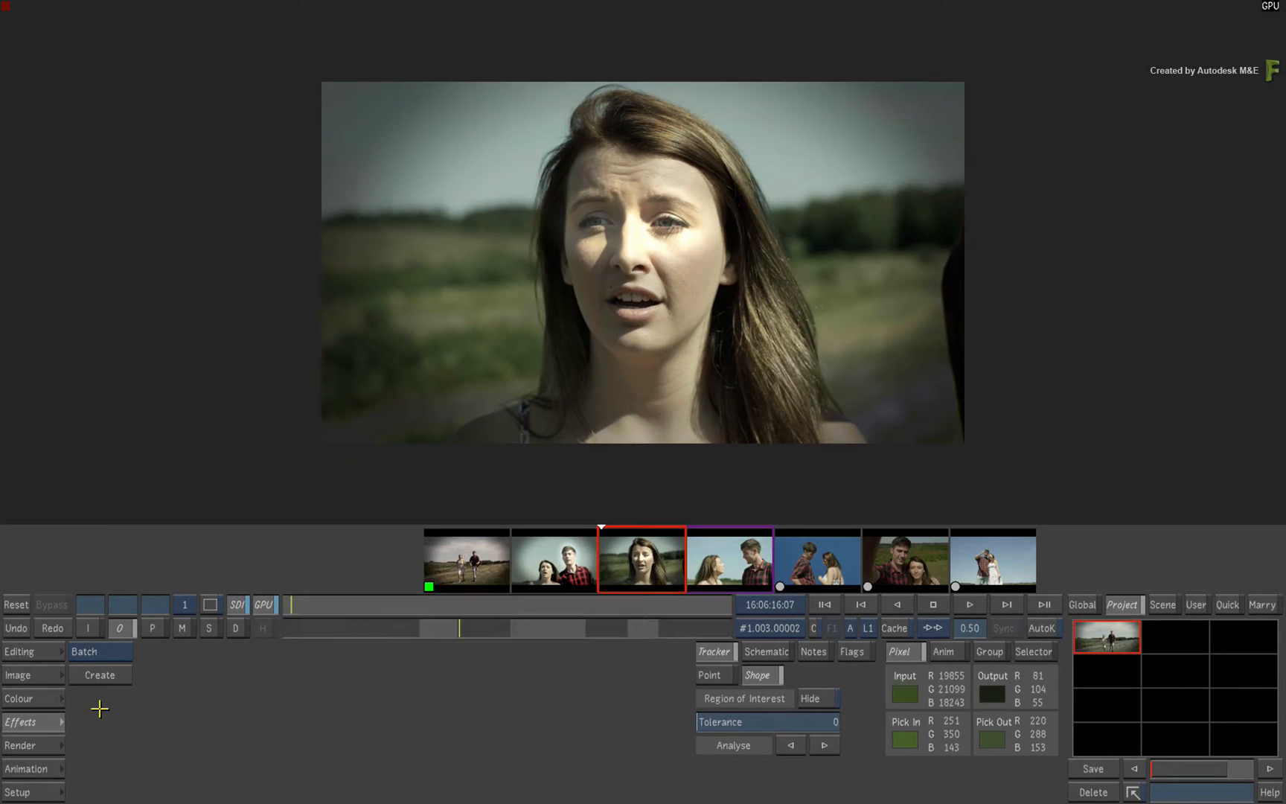
# - Create a new Batch effect for the shot and open it for editing, replacing the existing item of the same name
pyautogui.click(119, 677)
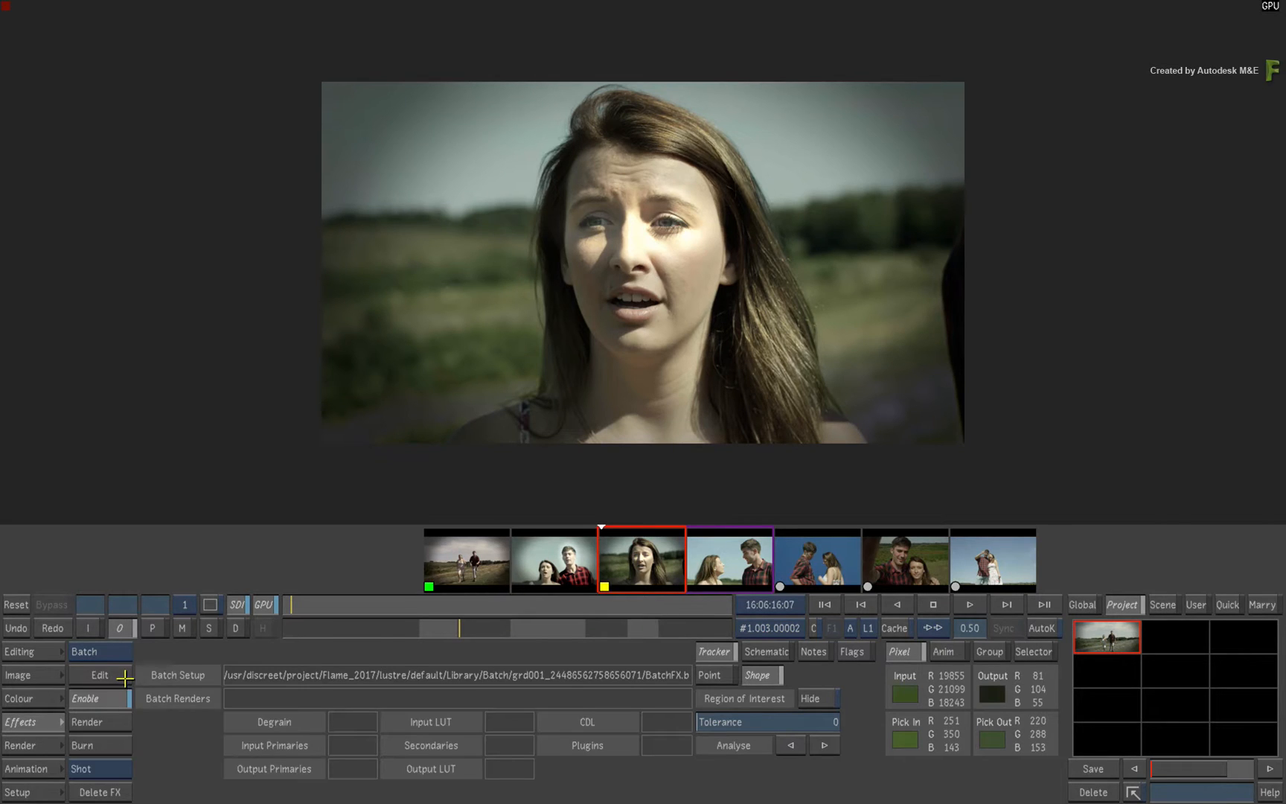
pyautogui.click(125, 677)
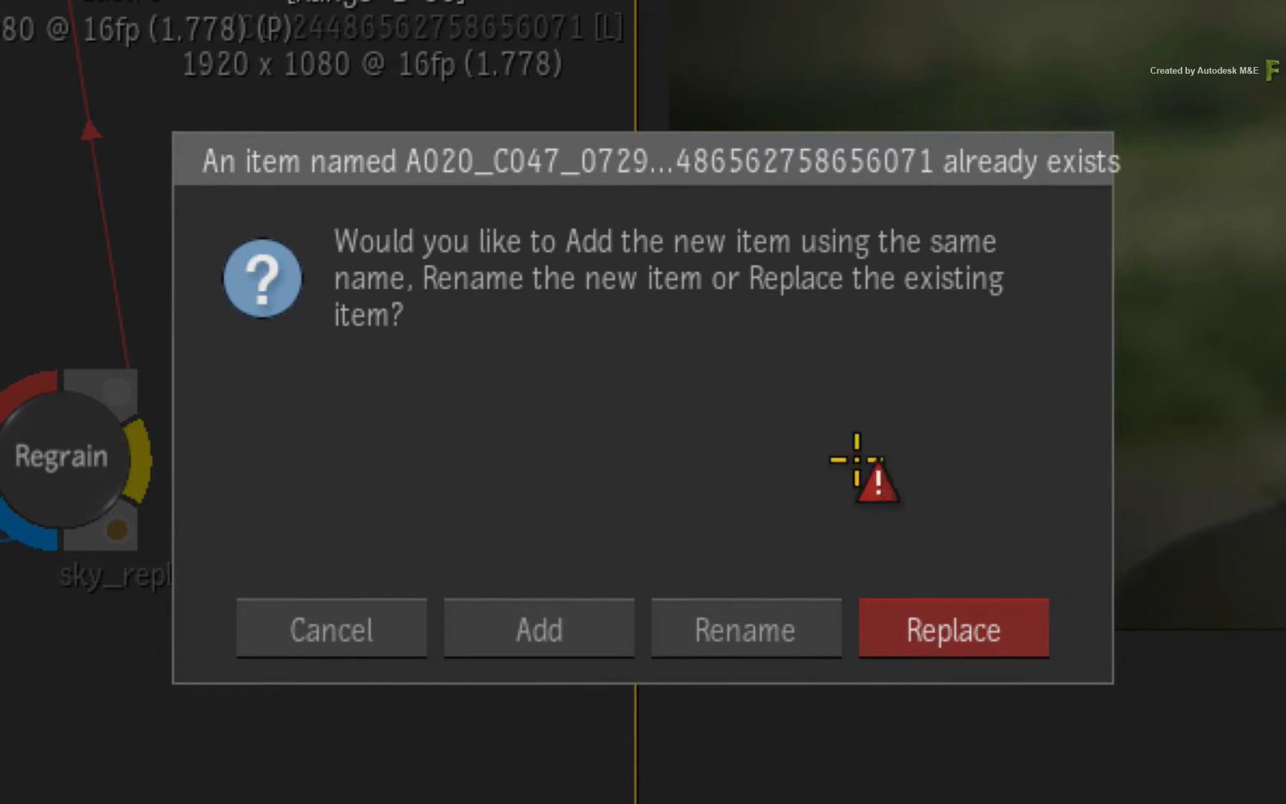
pyautogui.click(994, 619)
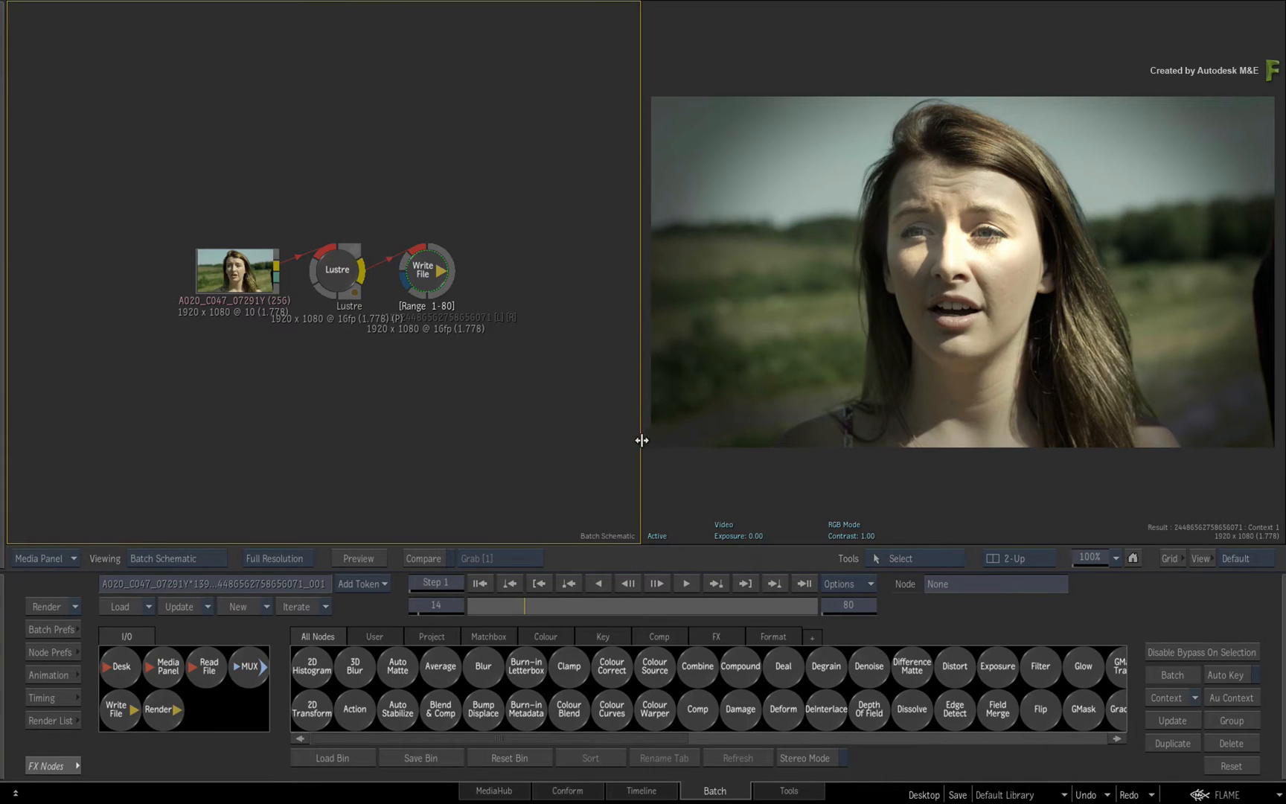
# - Widen the schematic view, space out the three nodes, and disconnect Lustre from Write File
pyautogui.moveTo(642, 440); pyautogui.dragTo(859, 428)
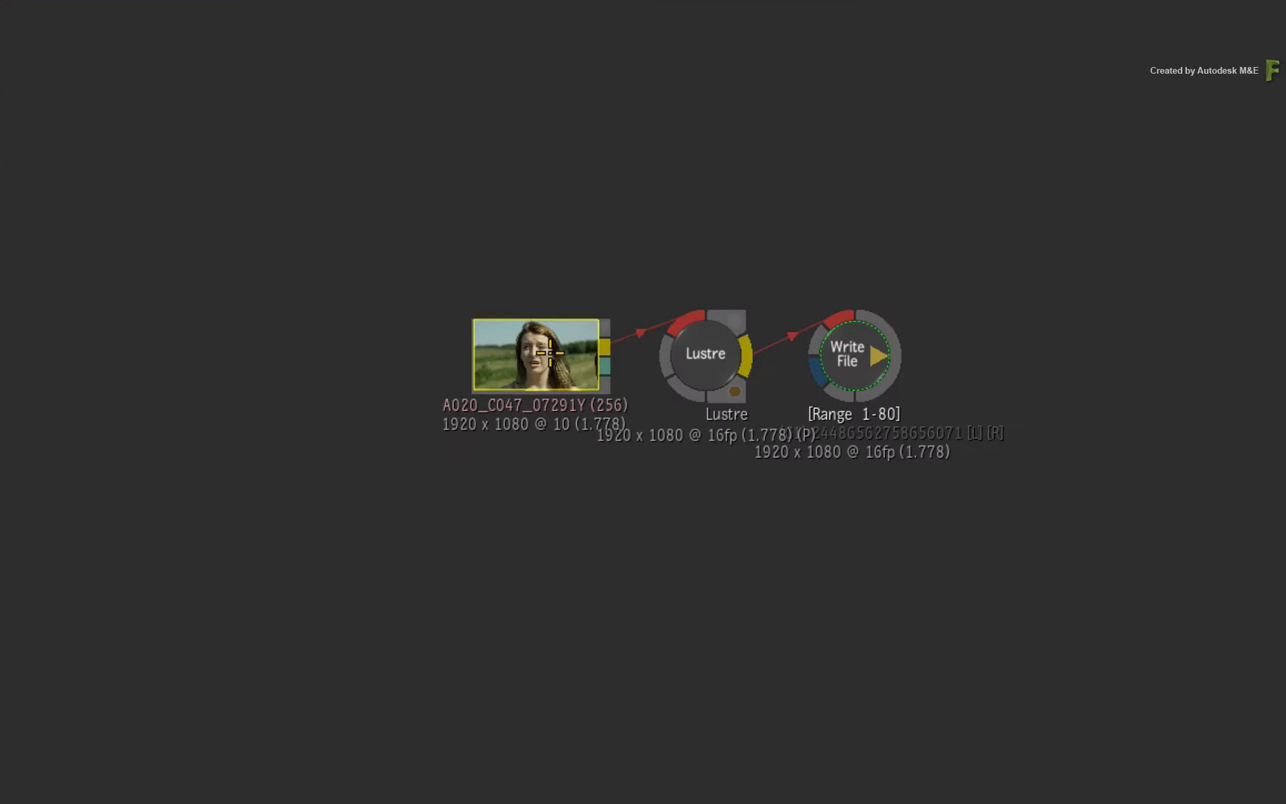
pyautogui.moveTo(350, 266); pyautogui.dragTo(123, 266)
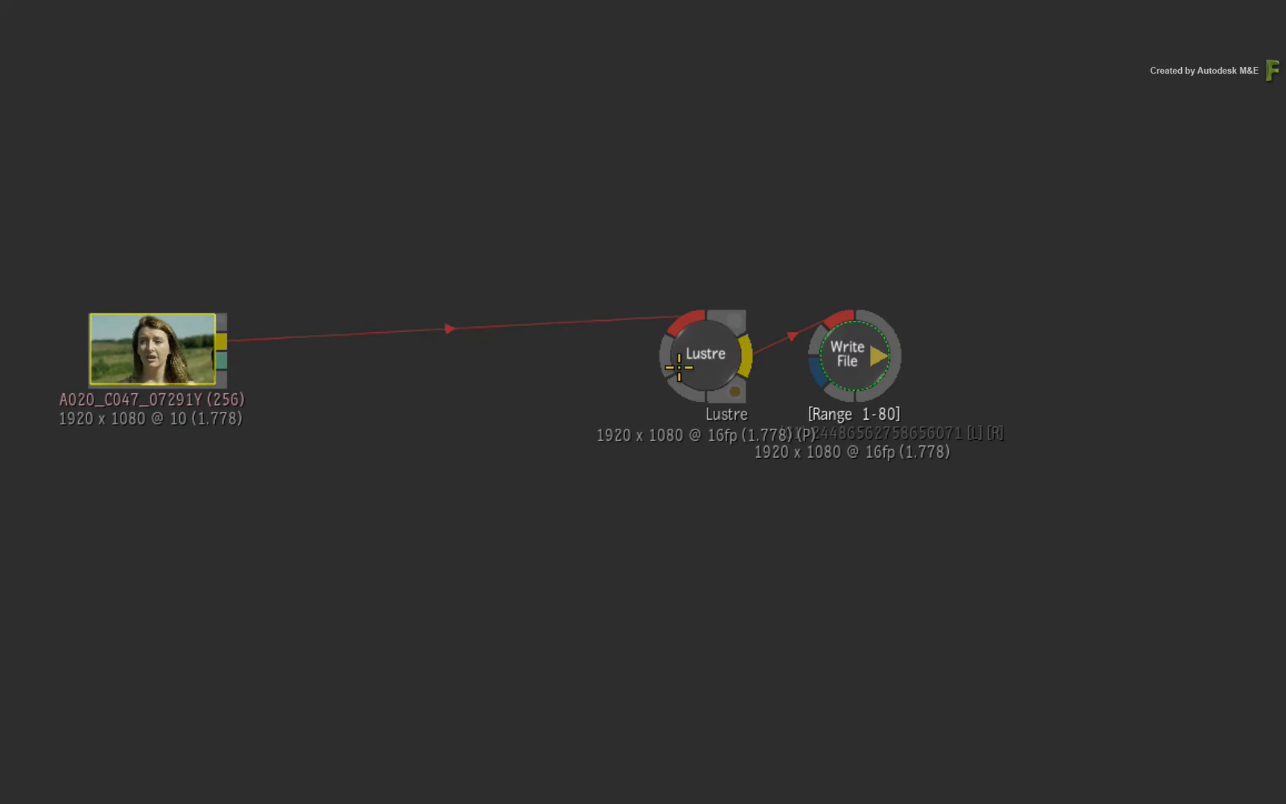
pyautogui.moveTo(679, 366); pyautogui.dragTo(329, 362)
pyautogui.moveTo(678, 230)
pyautogui.mouseDown()
pyautogui.moveTo(669, 454)
pyautogui.moveTo(647, 493)
pyautogui.mouseUp()
pyautogui.moveTo(851, 340); pyautogui.dragTo(1176, 336)
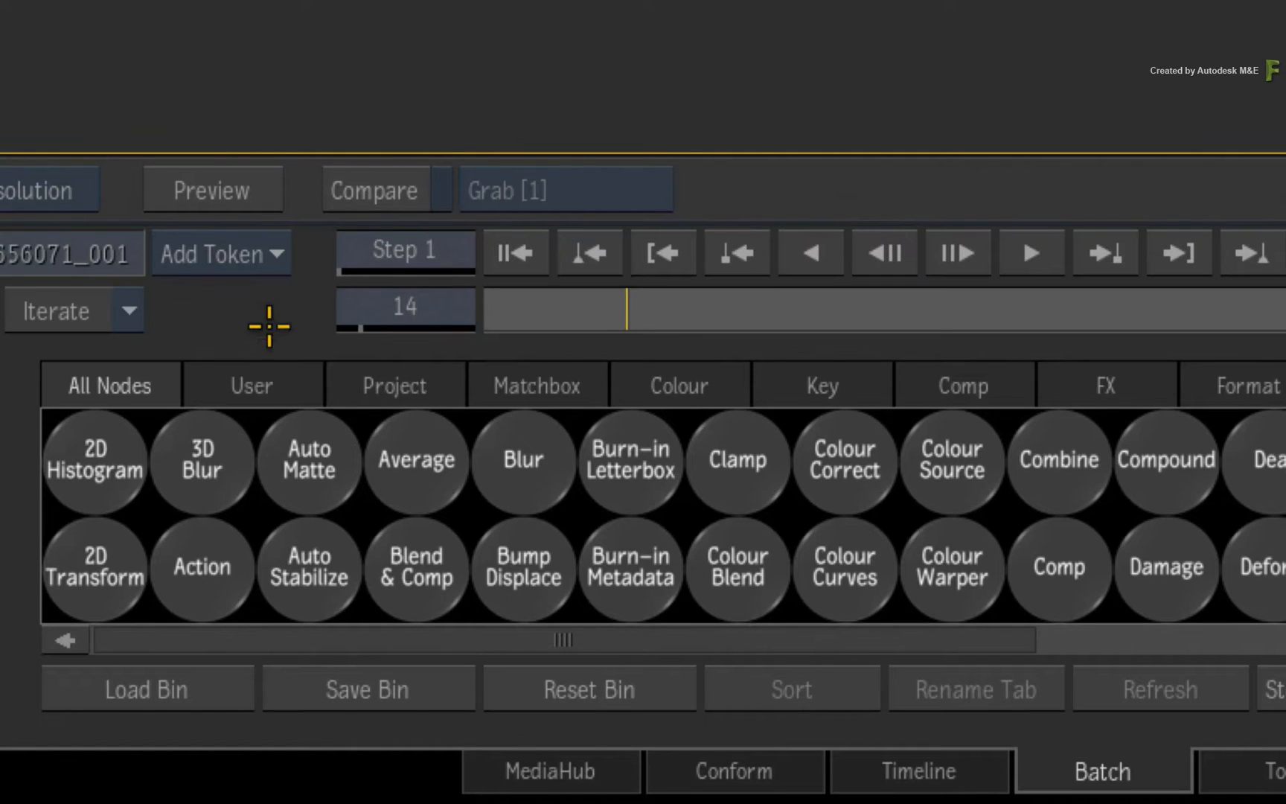
# - Add the Starring setup from the project bin between the Lustre and Write File nodes
pyautogui.click(372, 380)
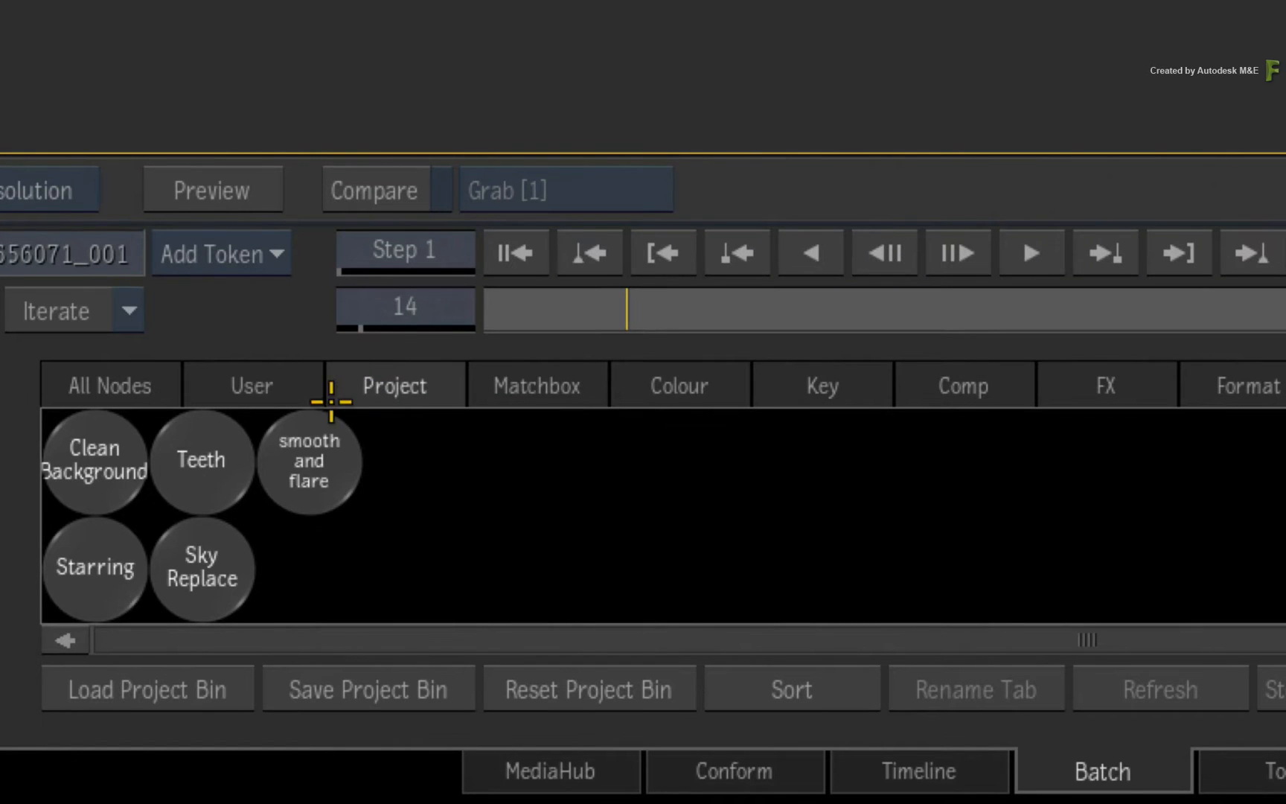
pyautogui.moveTo(97, 565); pyautogui.dragTo(182, 402)
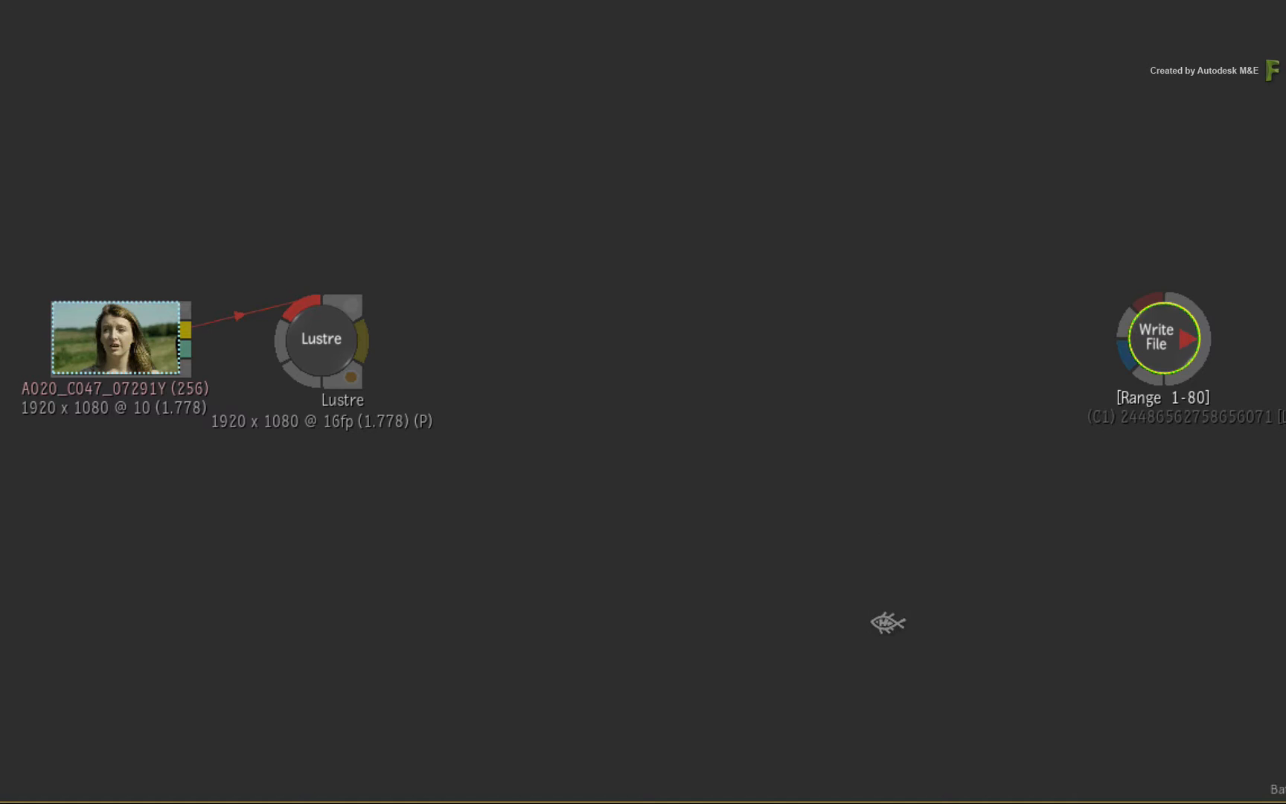
pyautogui.moveTo(884, 620); pyautogui.dragTo(890, 632)
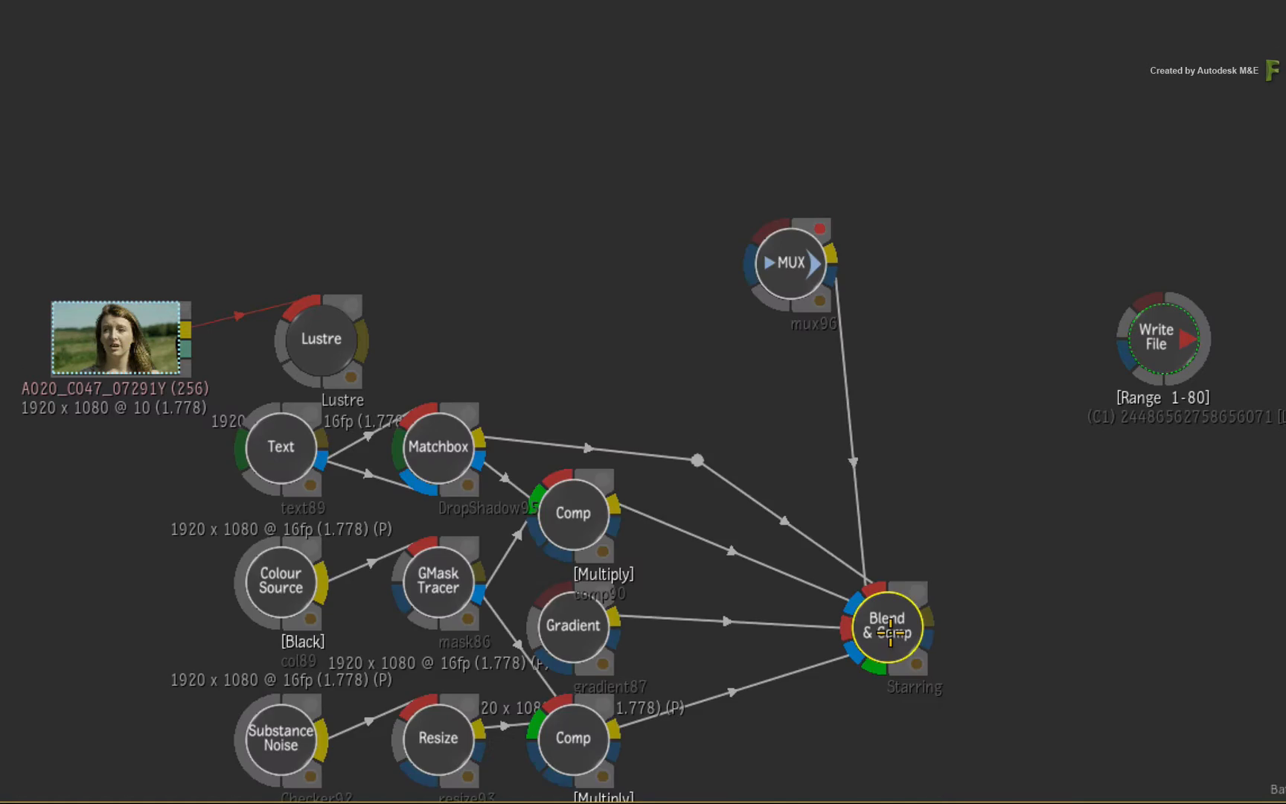
# - Connect the Lustre output to the Starring setup's MUX input and position Lustre above the setup
pyautogui.moveTo(300, 329); pyautogui.dragTo(293, 251)
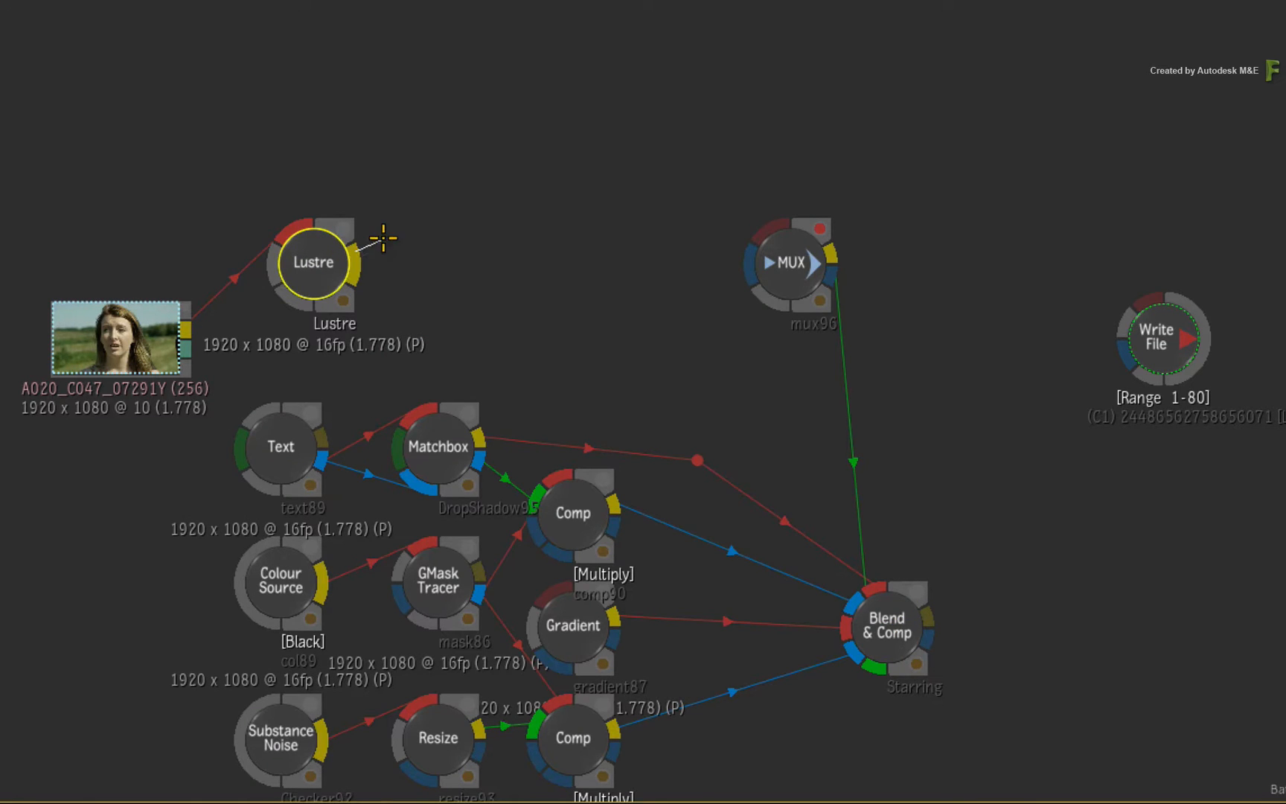
pyautogui.moveTo(379, 238); pyautogui.dragTo(767, 223)
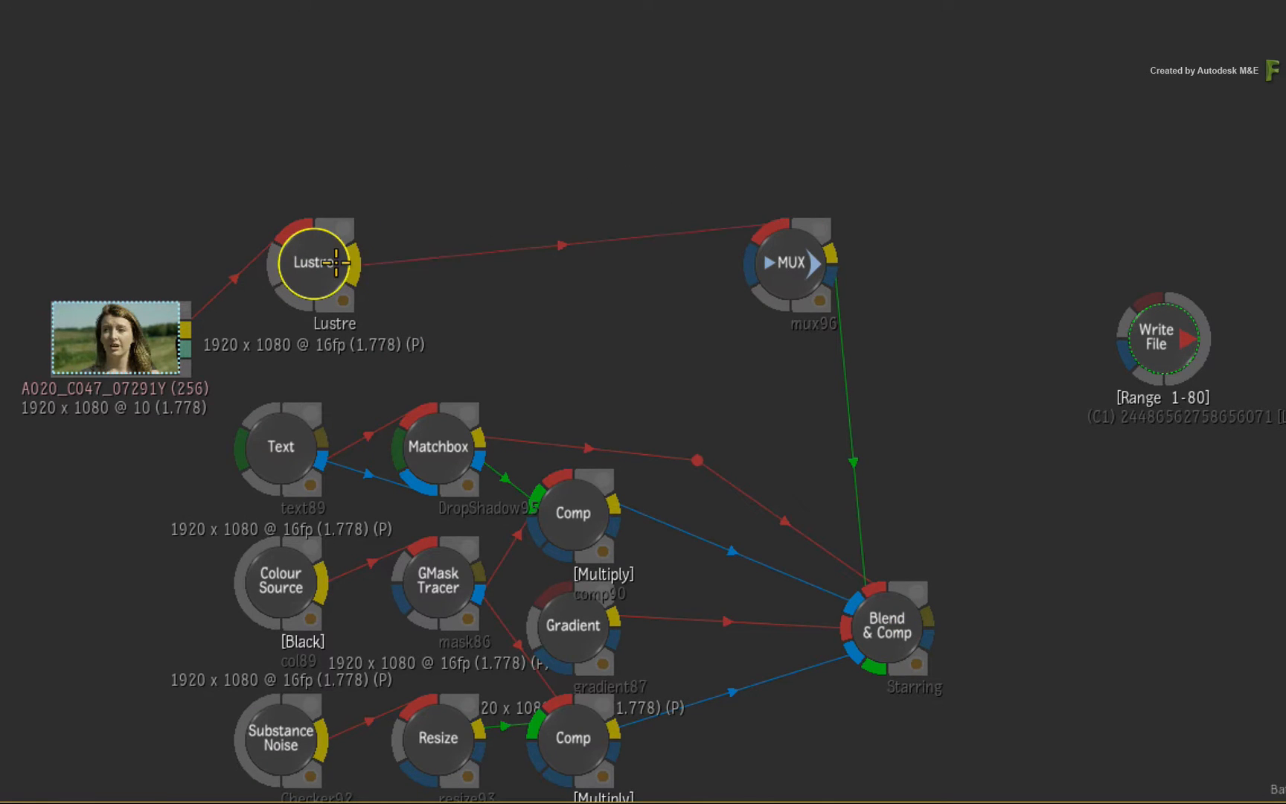
pyautogui.moveTo(335, 262); pyautogui.dragTo(508, 257)
# - Display the result of the Starring Blend & Comp node in an enlarged viewer and scrub through the shot
pyautogui.moveTo(894, 622); pyautogui.dragTo(895, 627)
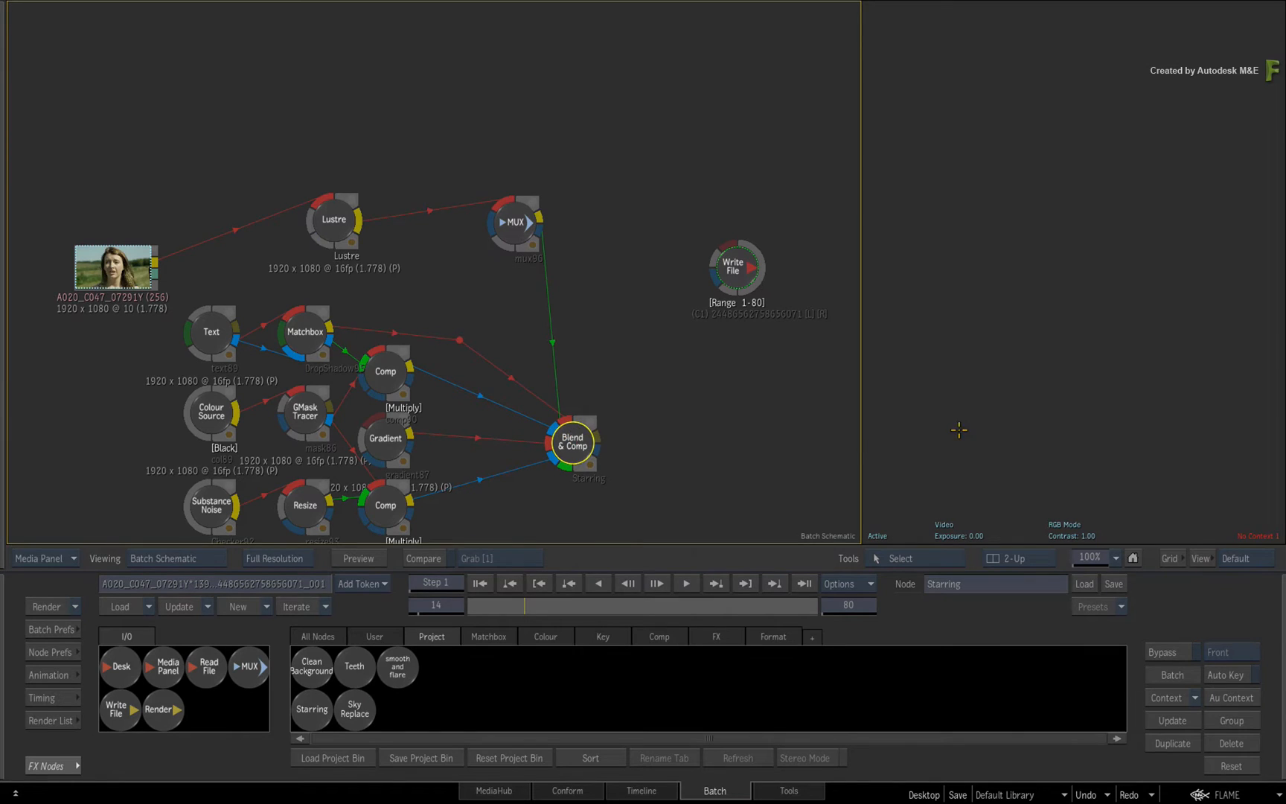
pyautogui.press('F4')
pyautogui.moveTo(861, 448); pyautogui.dragTo(798, 452)
pyautogui.moveTo(523, 605); pyautogui.dragTo(551, 583)
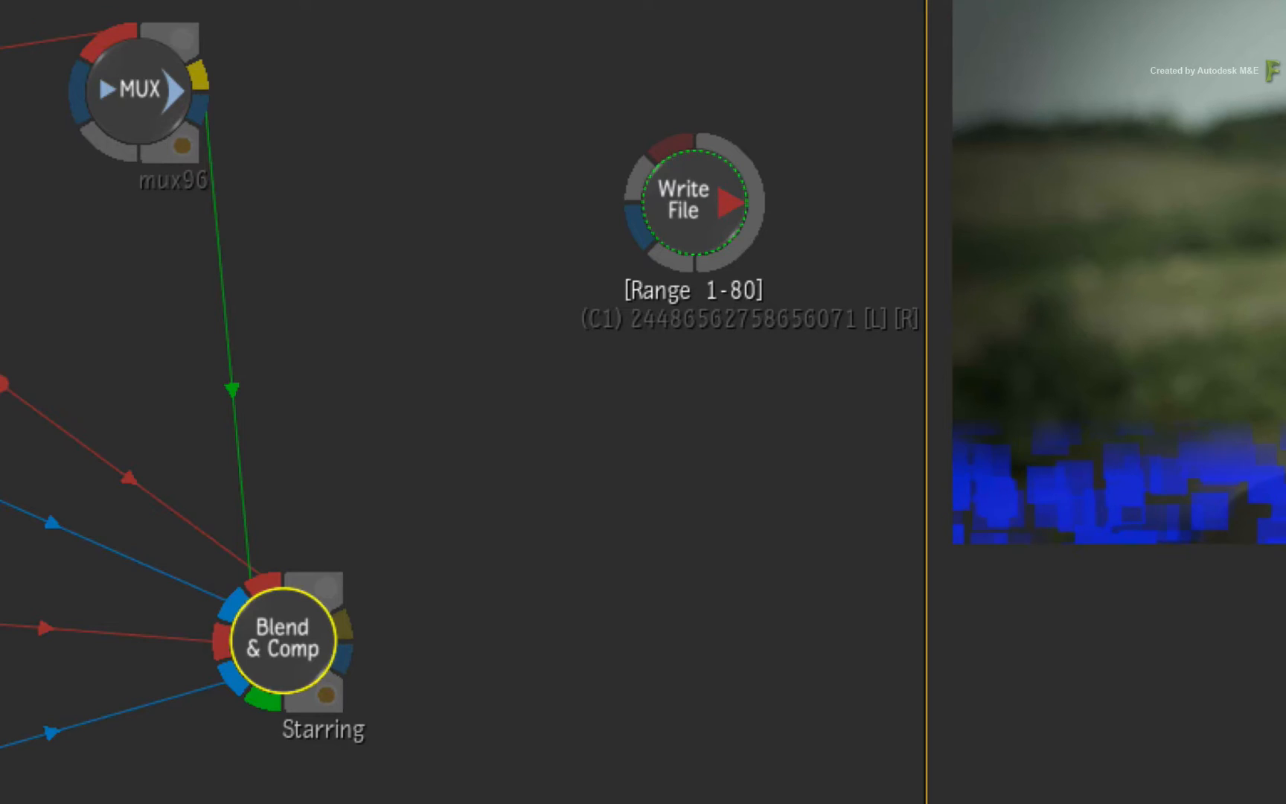
# - Connect the Starring Blend & Comp result to the Write File node and render the Batch effect
pyautogui.moveTo(342, 620); pyautogui.dragTo(666, 186)
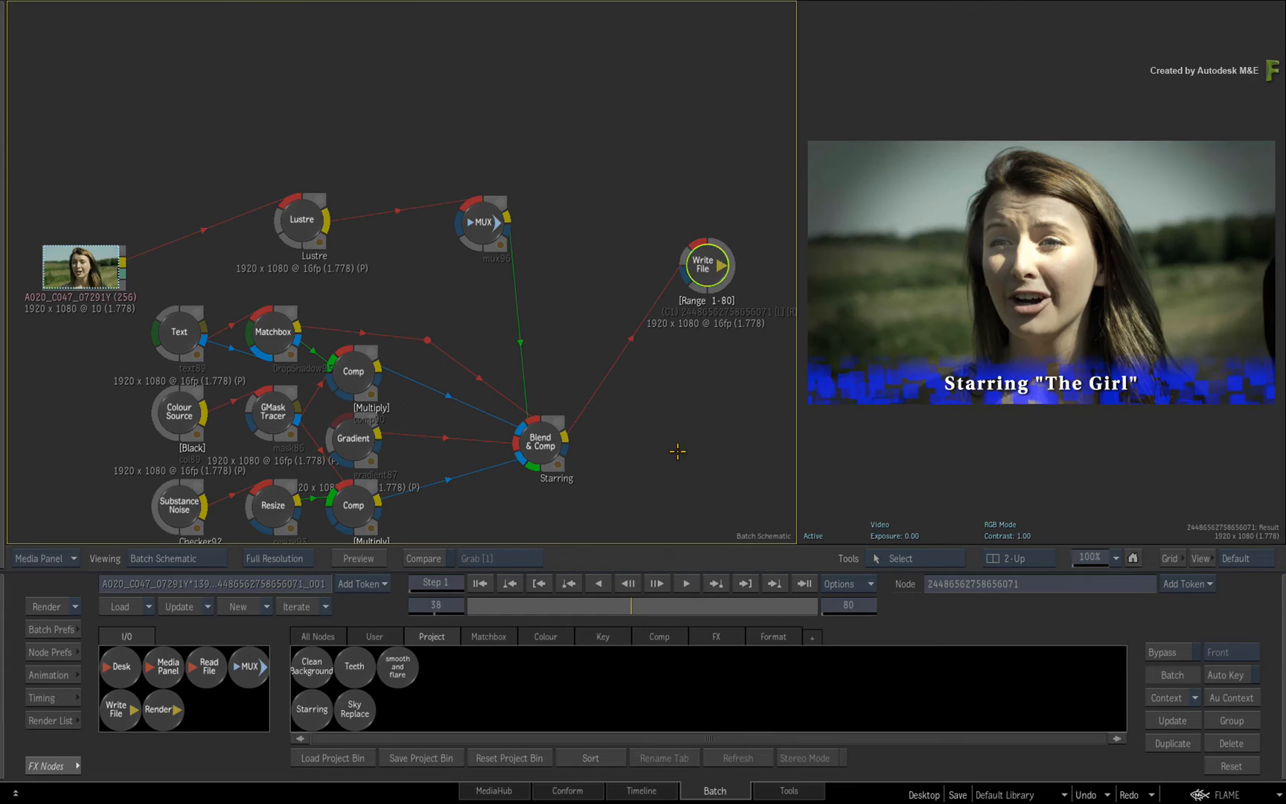
pyautogui.click(63, 615)
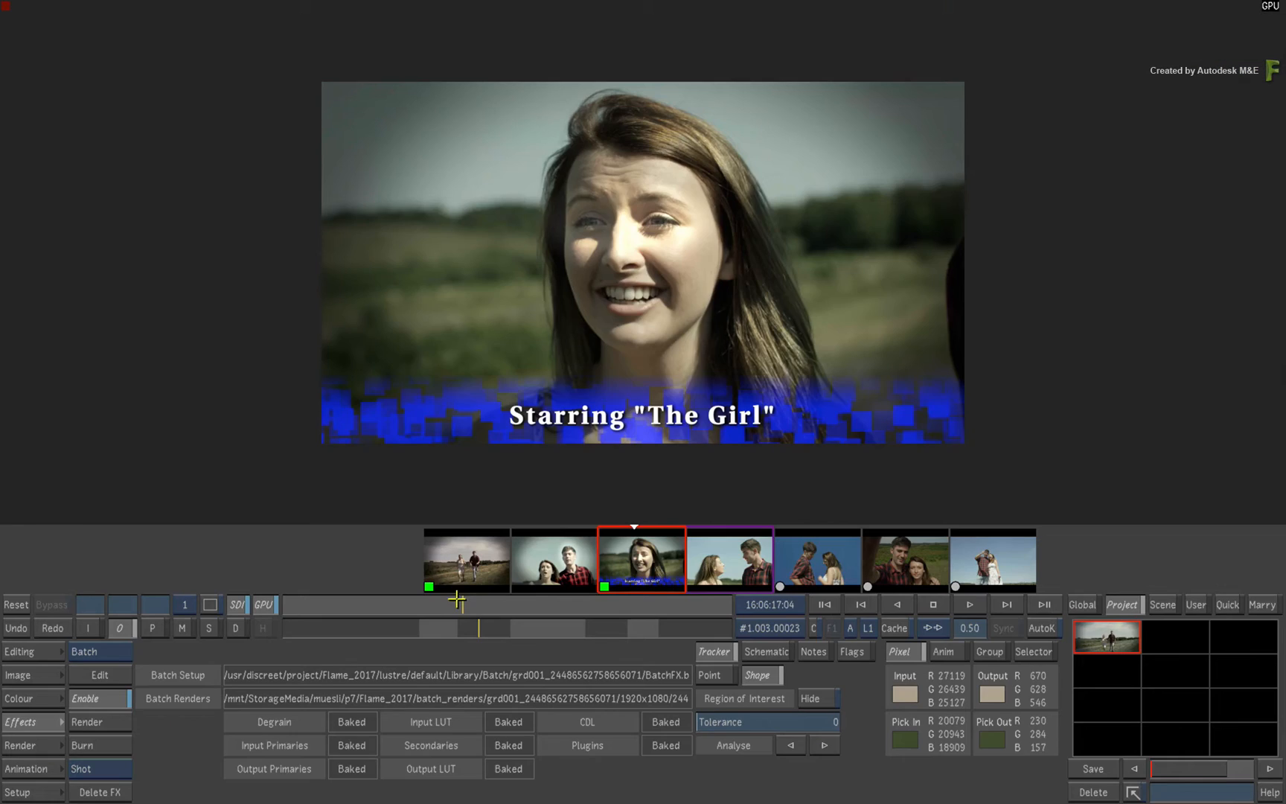
# - In Lustre, scrub through the shot to check the rendered Starring title
pyautogui.moveTo(770, 403); pyautogui.dragTo(685, 402)
pyautogui.moveTo(395, 604); pyautogui.dragTo(652, 605)
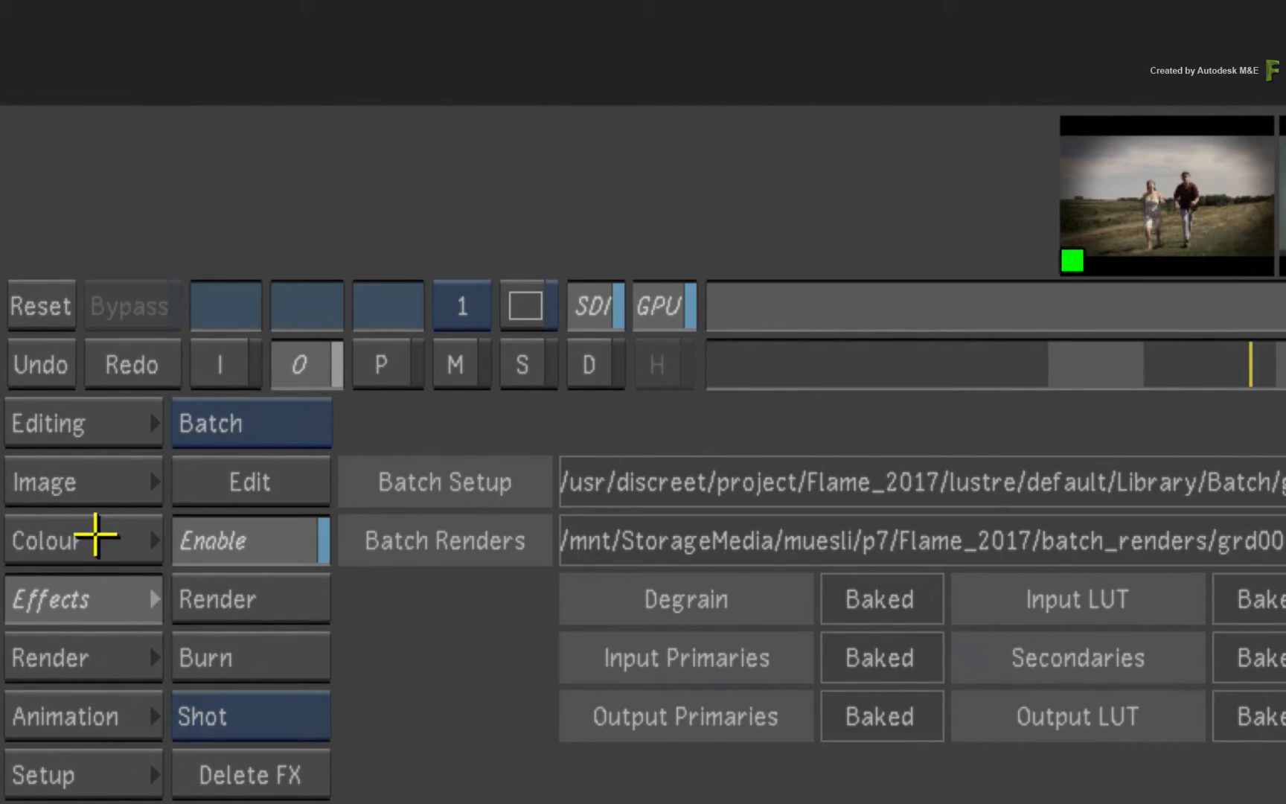
# - Try shifting the shot's gamma colour balance toward magenta in the Colour grading controls, and undo the change
pyautogui.click(94, 534)
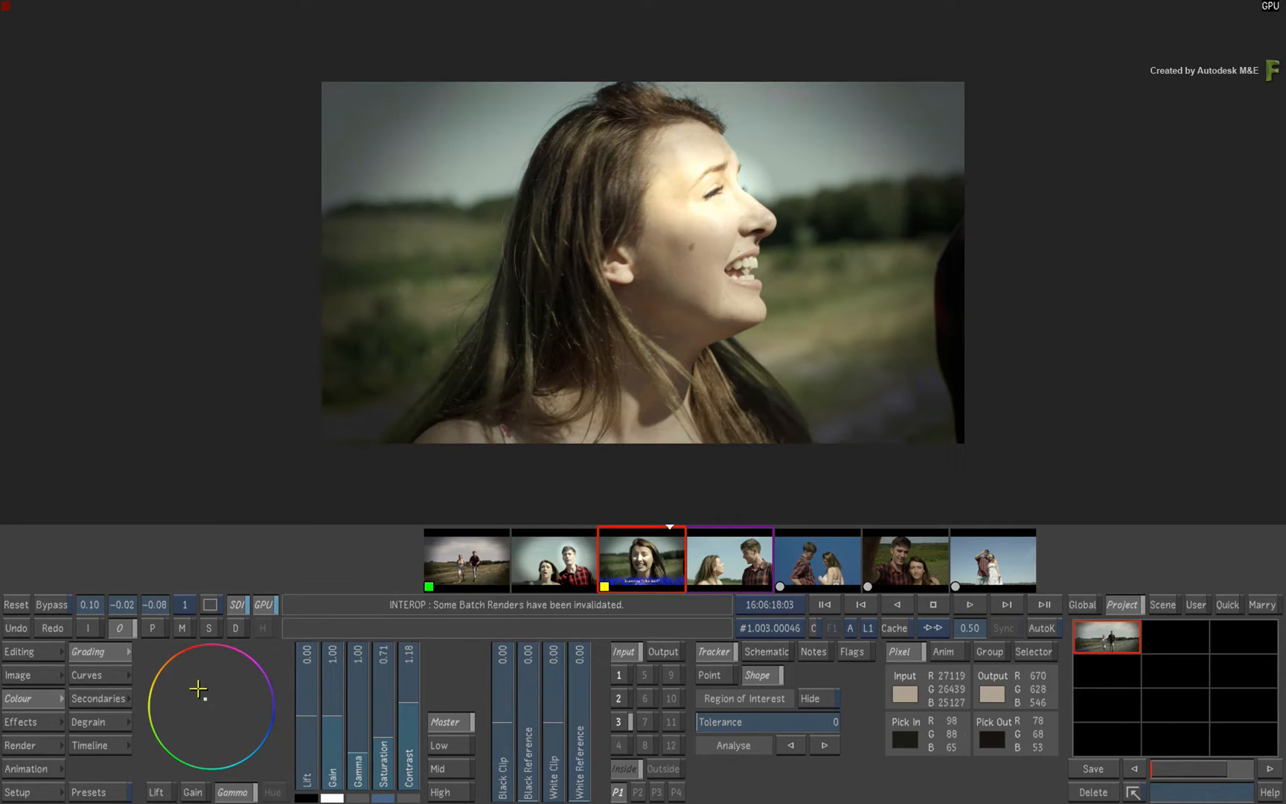
pyautogui.moveTo(212, 702); pyautogui.dragTo(214, 656)
pyautogui.moveTo(214, 656); pyautogui.dragTo(229, 655)
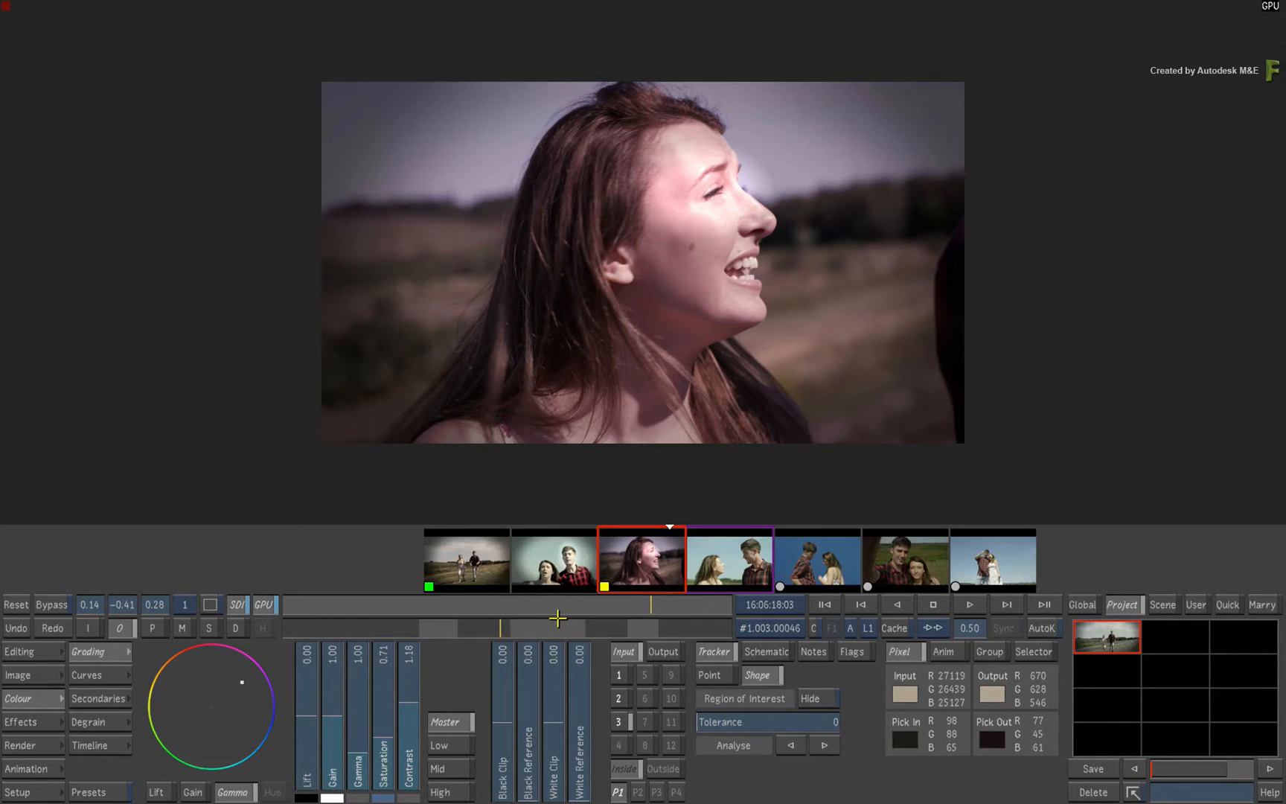
pyautogui.hotkey('ctrl', 'z')
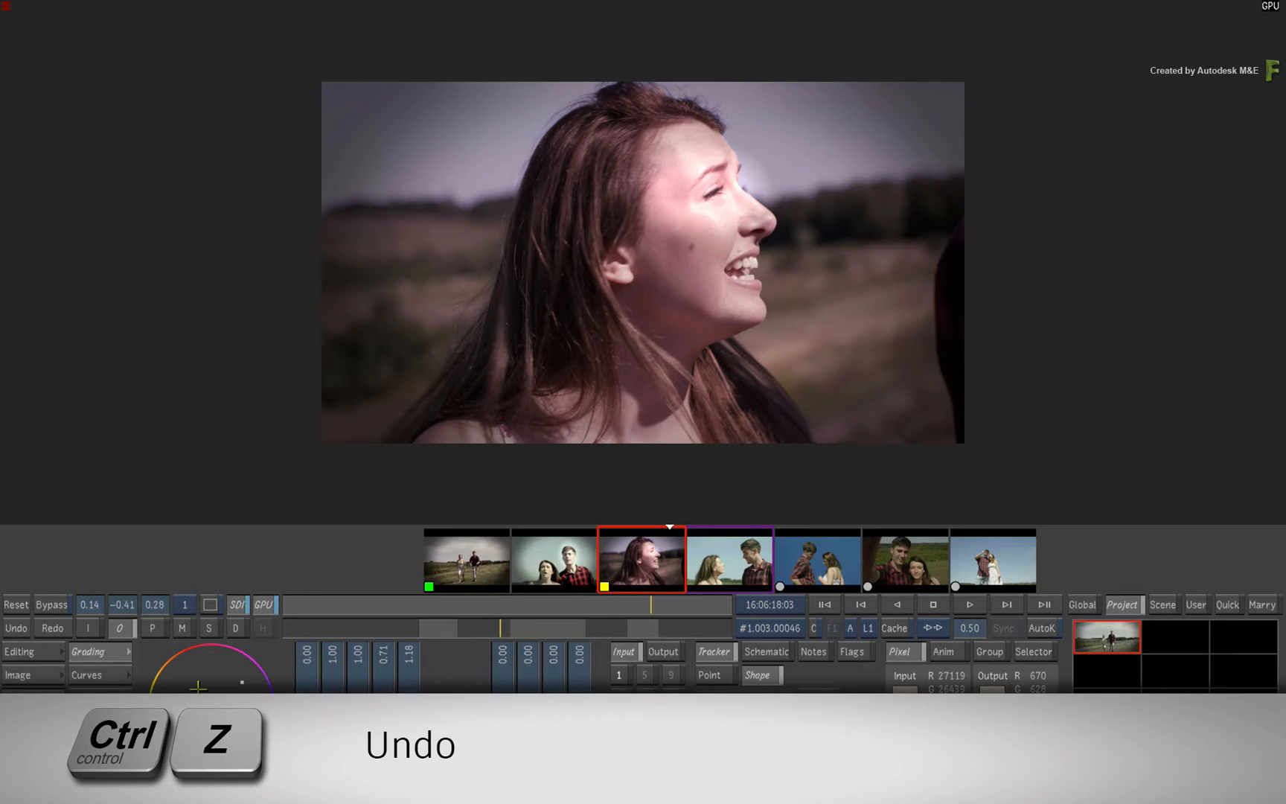
pyautogui.hotkey('ctrl', 'z')
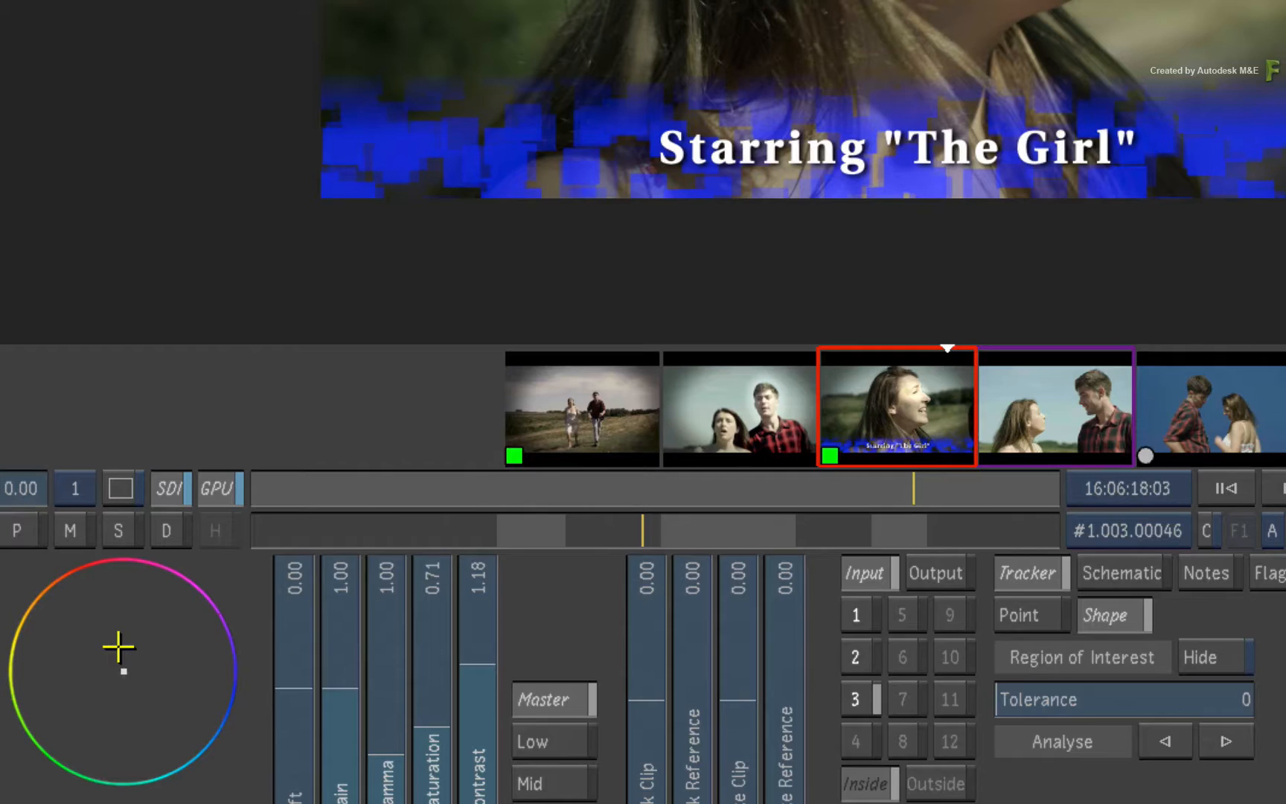
# - Shift the shot's gamma colour balance toward orange, to 0.28, -0.05, -0.23, and show its Batch effects settings
pyautogui.moveTo(125, 670)
pyautogui.mouseDown()
pyautogui.moveTo(133, 637)
pyautogui.moveTo(77, 584)
pyautogui.moveTo(63, 588)
pyautogui.moveTo(74, 580)
pyautogui.mouseUp()
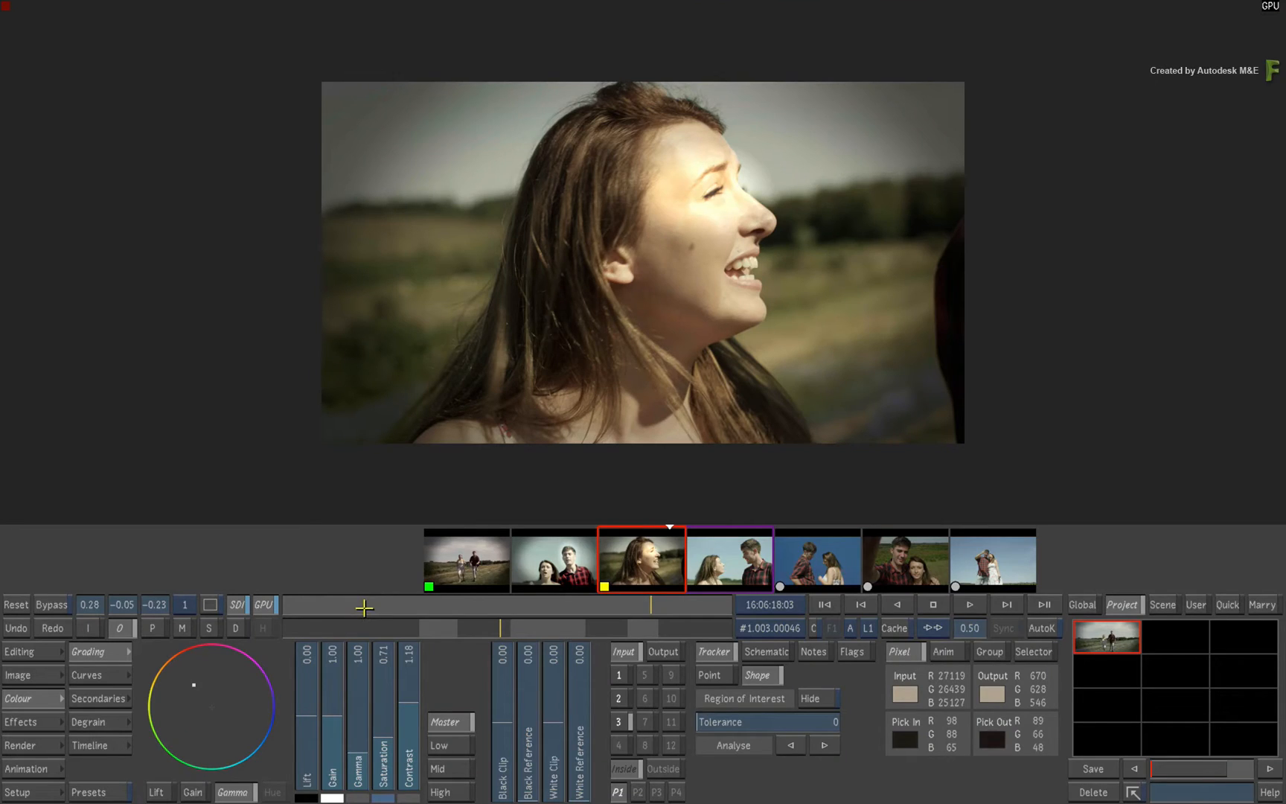
pyautogui.click(35, 722)
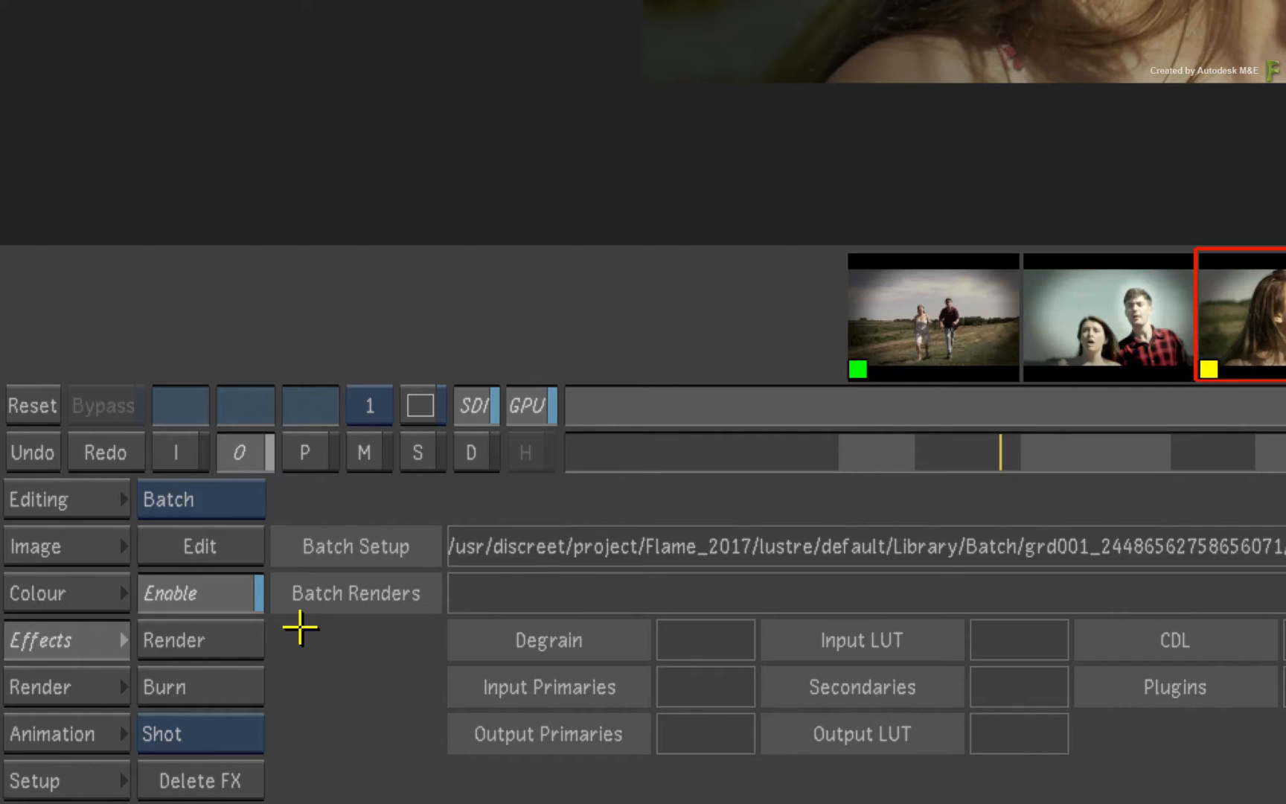
# - Toggle the shot's Batch effect off and back on to compare the results
pyautogui.click(119, 700)
pyautogui.click(236, 594)
pyautogui.click(229, 594)
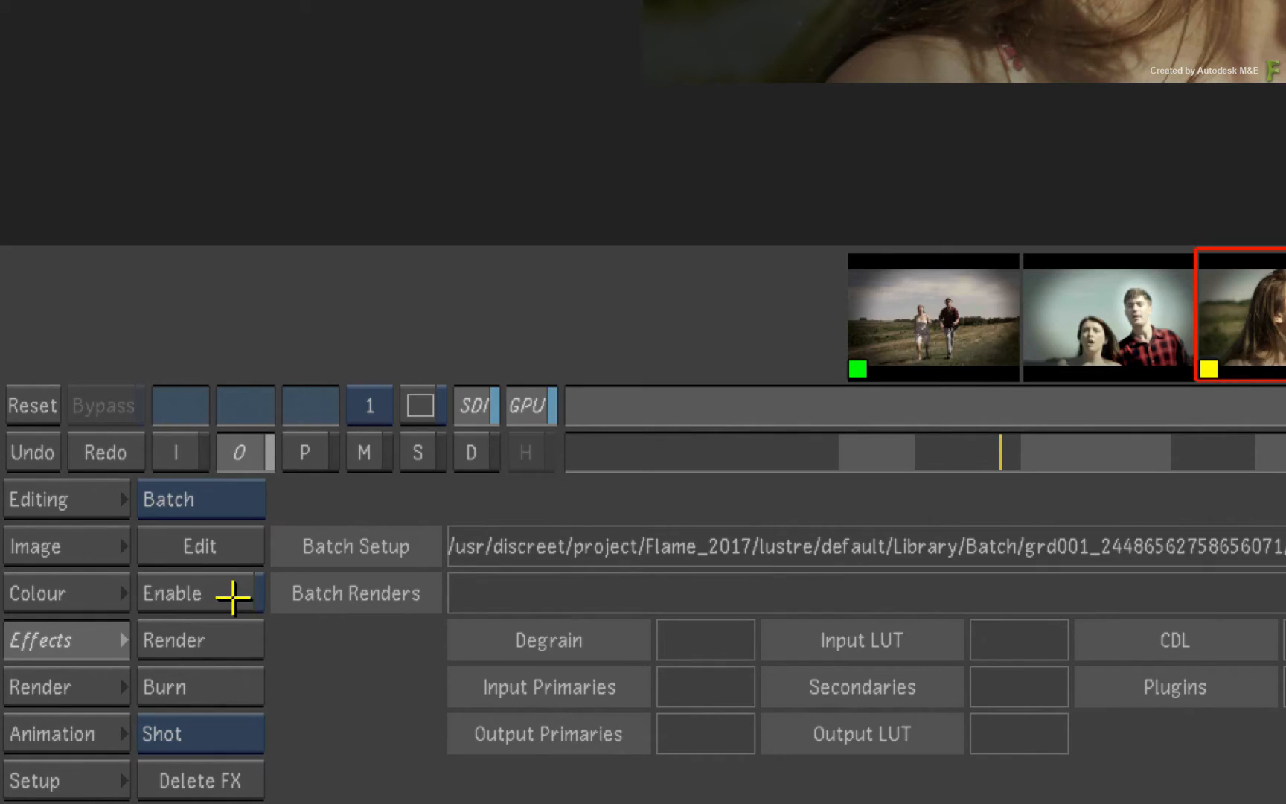
pyautogui.click(232, 594)
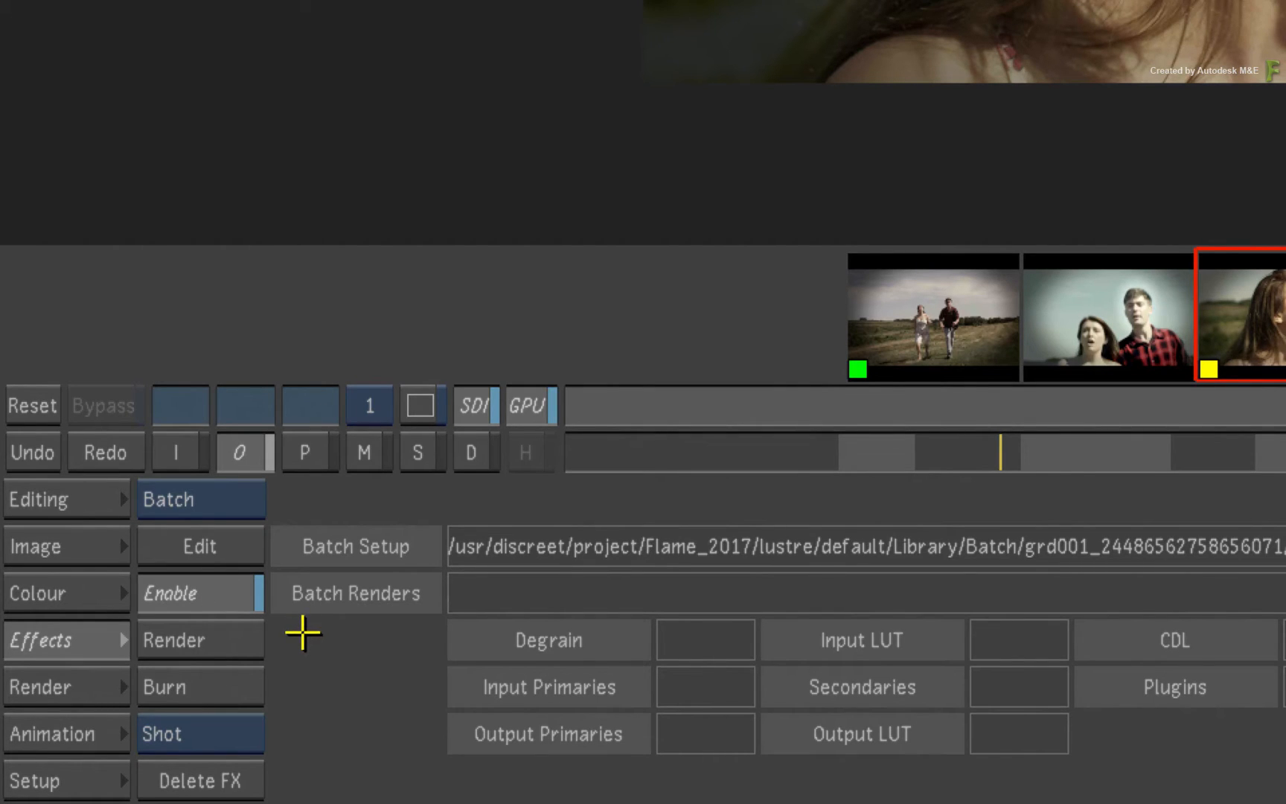
# - Re-render the shot's Batch effect with the new grade and scrub through the result
pyautogui.click(245, 638)
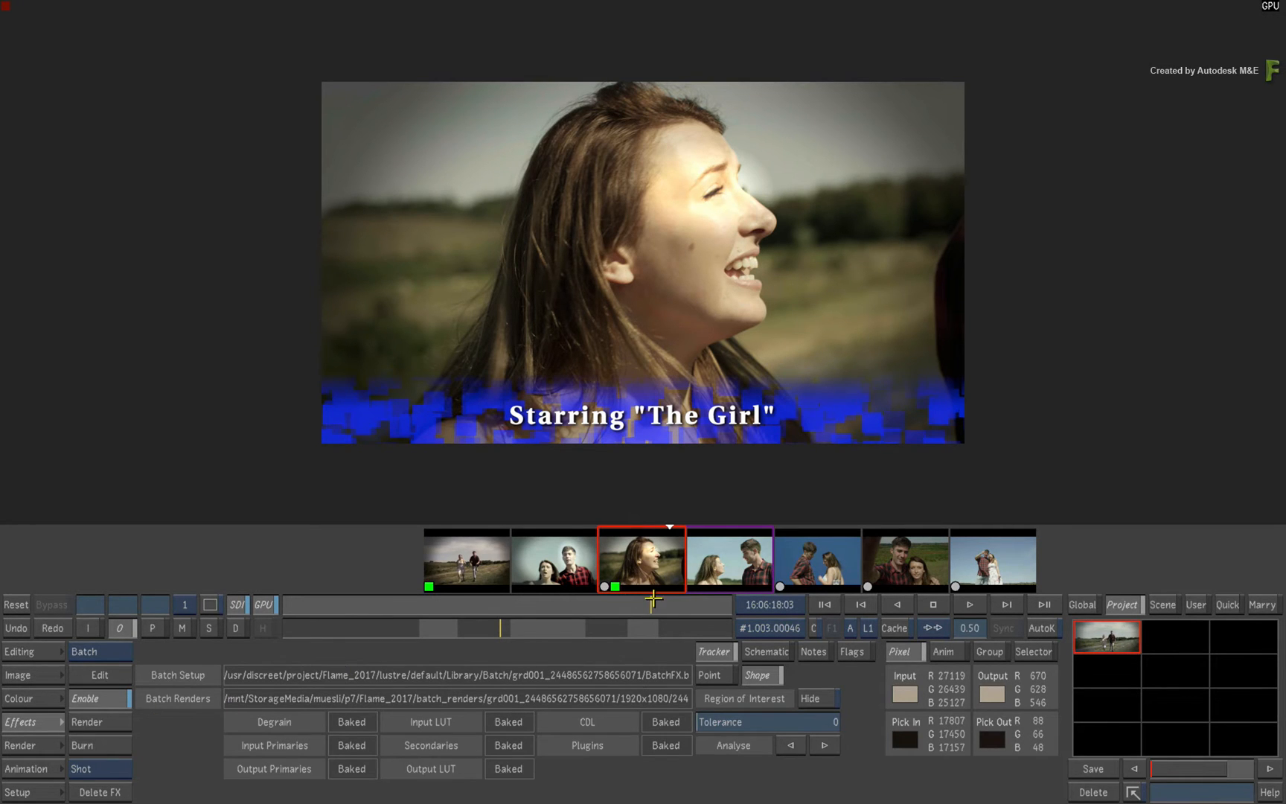
pyautogui.moveTo(653, 597); pyautogui.dragTo(326, 610)
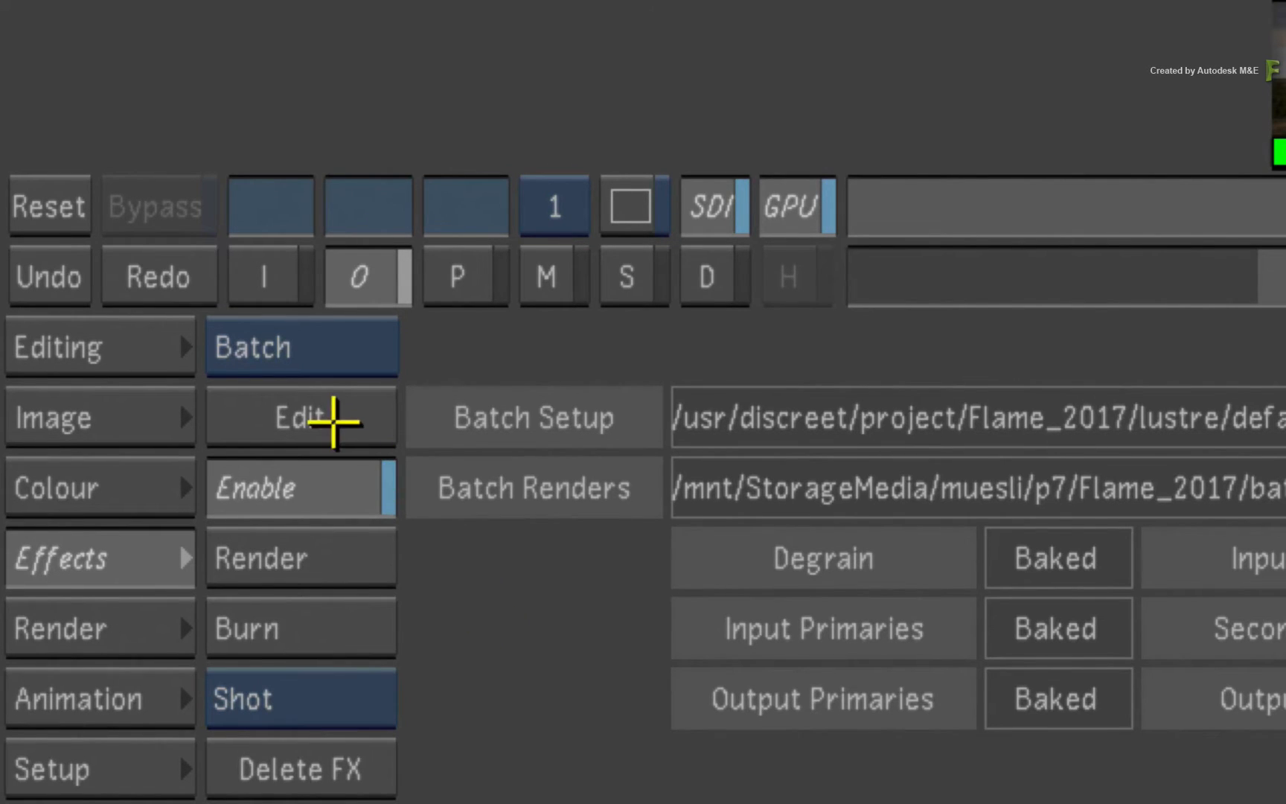
# - Send the shot's Batch effect back to Flame for editing, replacing the existing item of the same name
pyautogui.click(332, 417)
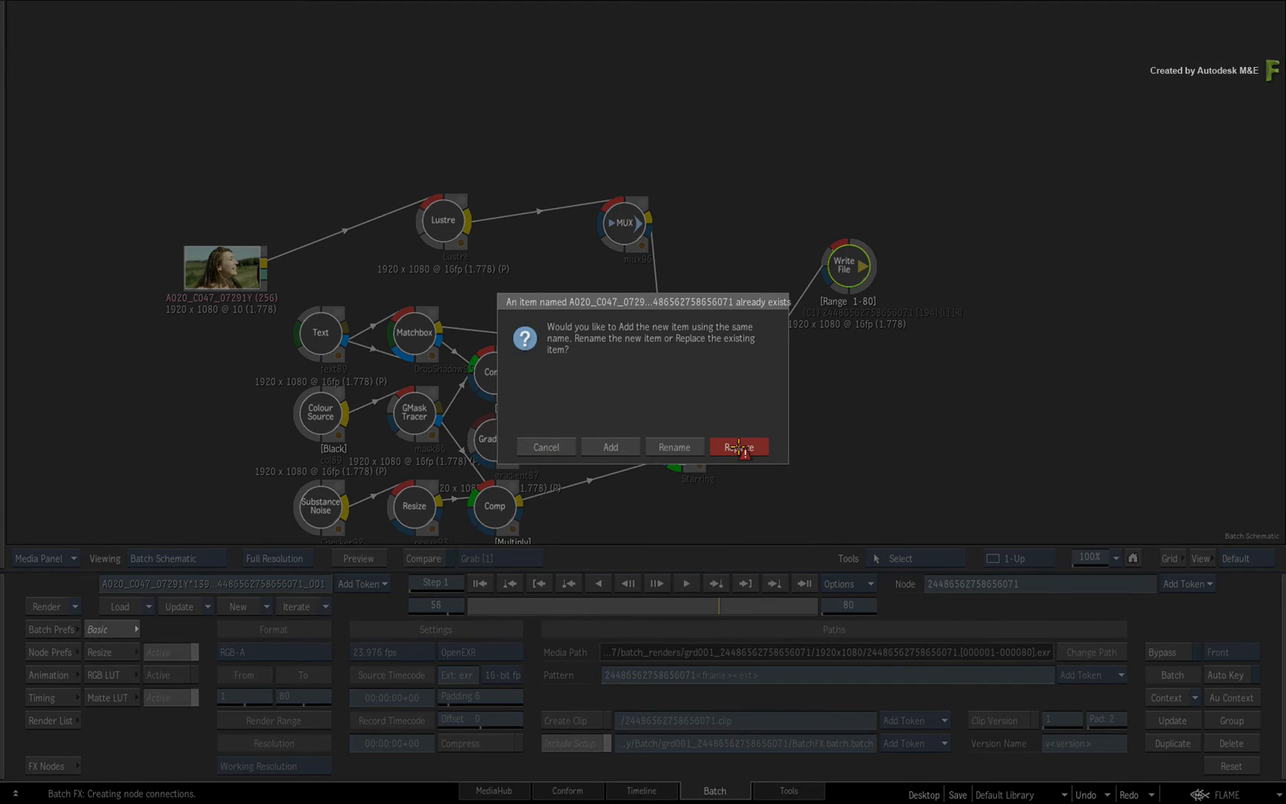
pyautogui.click(741, 448)
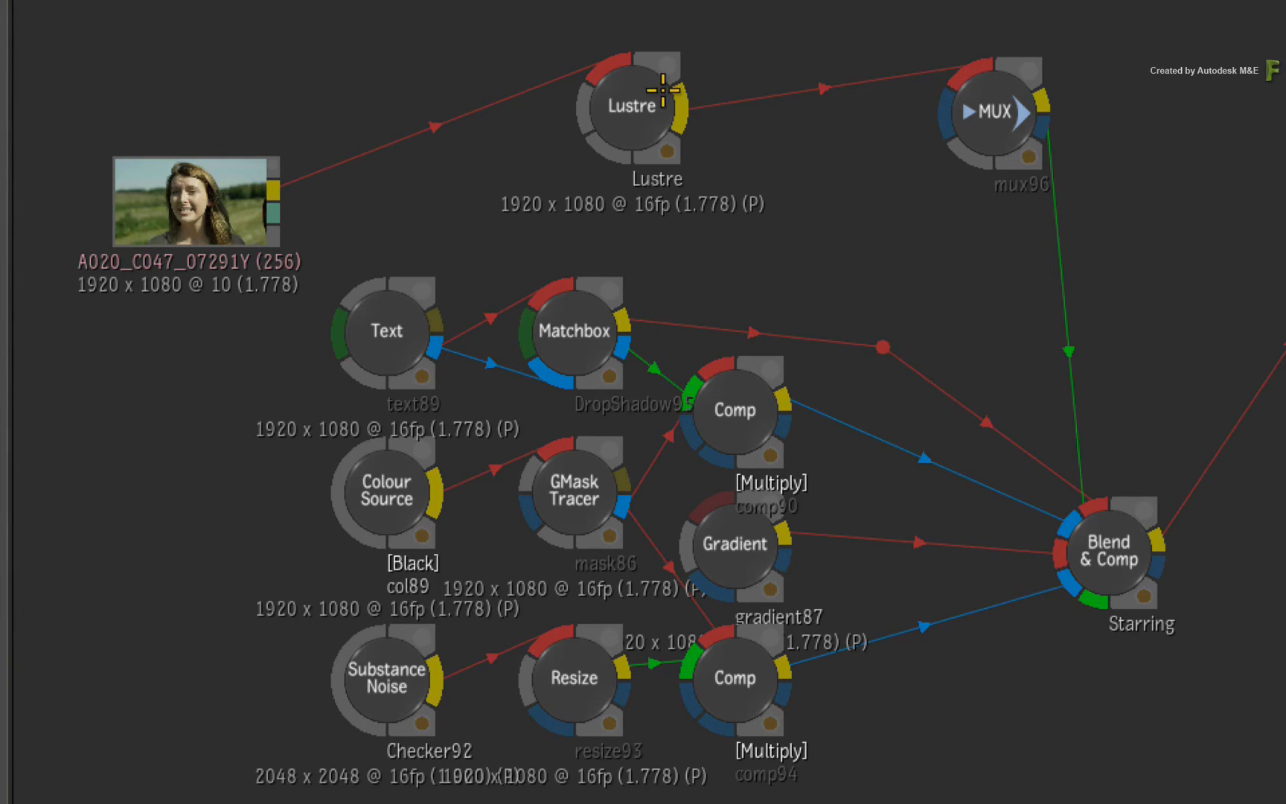
# - Reposition the Lustre and MUX nodes apart from each other and cut the connection between them
pyautogui.moveTo(631, 106); pyautogui.dragTo(805, 96)
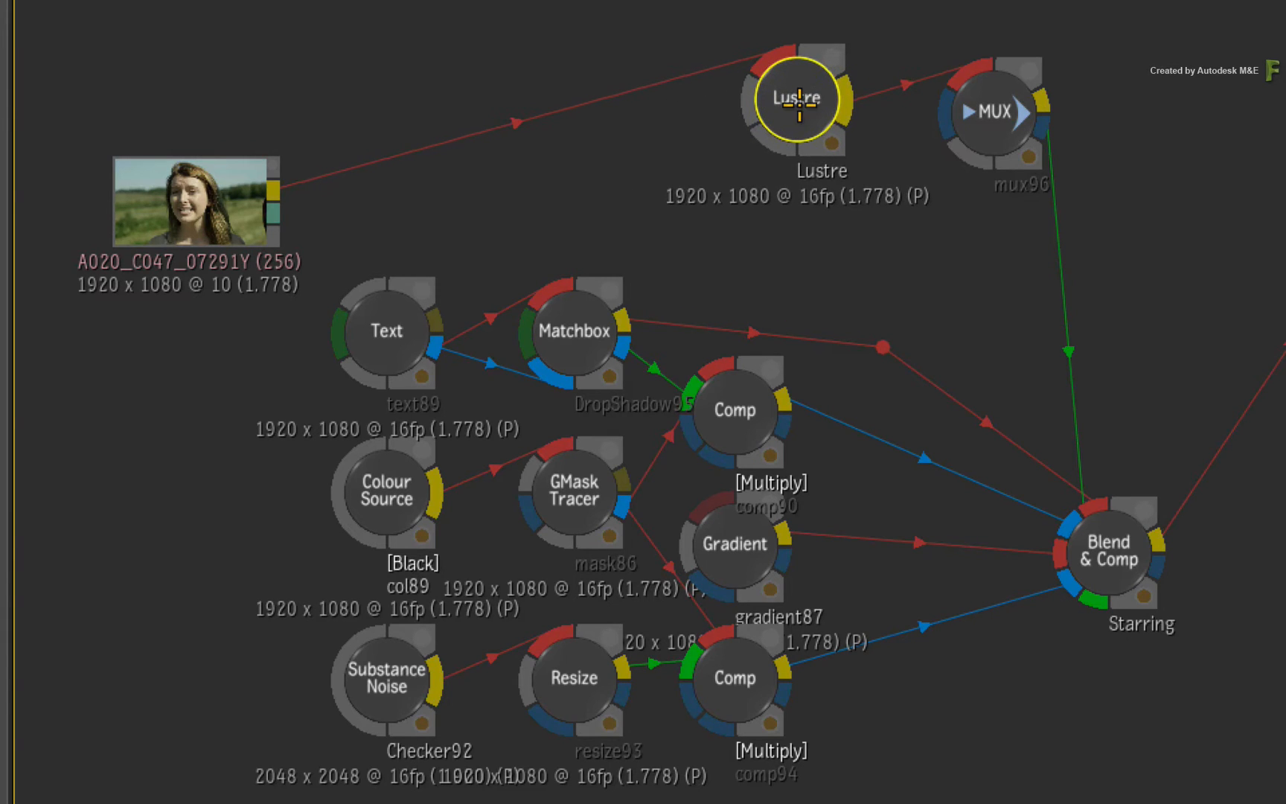
pyautogui.moveTo(998, 109); pyautogui.dragTo(1077, 145)
pyautogui.moveTo(819, 103); pyautogui.dragTo(832, 160)
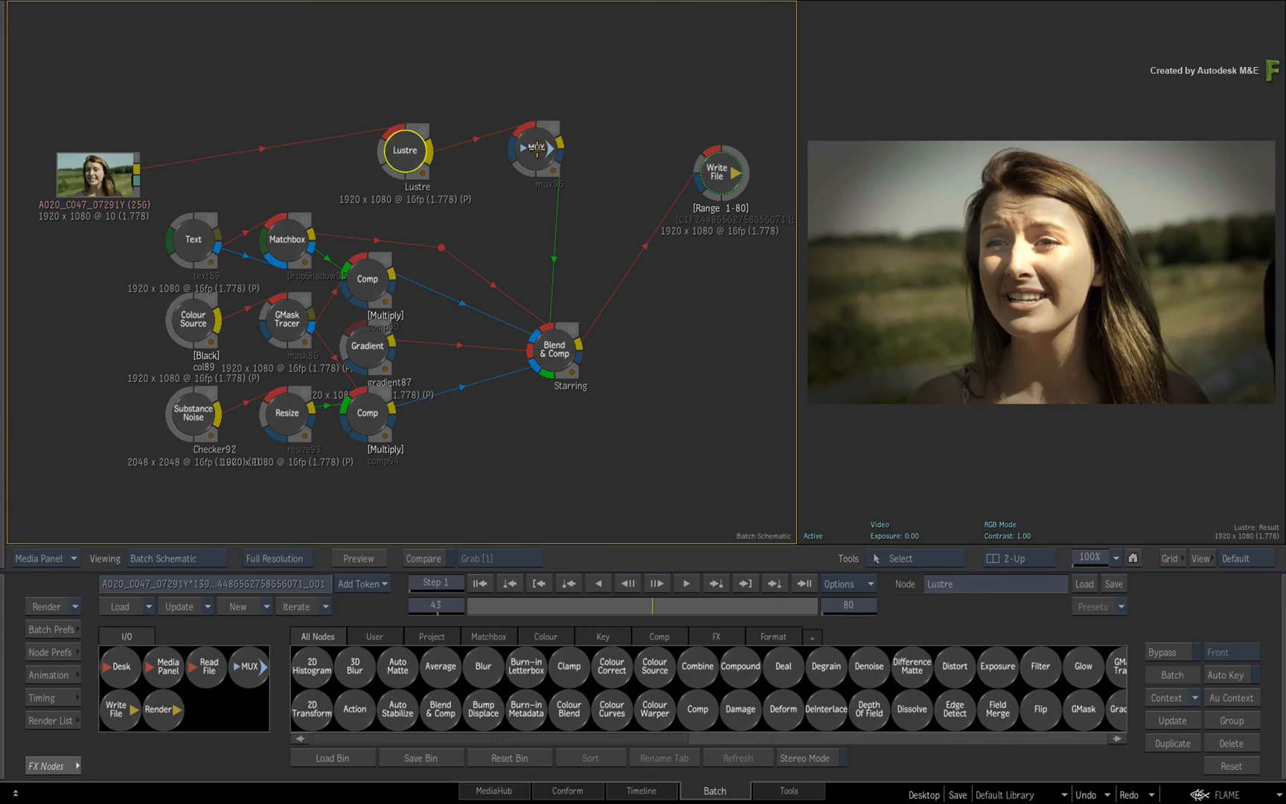
pyautogui.moveTo(1071, 147); pyautogui.dragTo(1096, 168)
pyautogui.moveTo(499, 105); pyautogui.dragTo(471, 187)
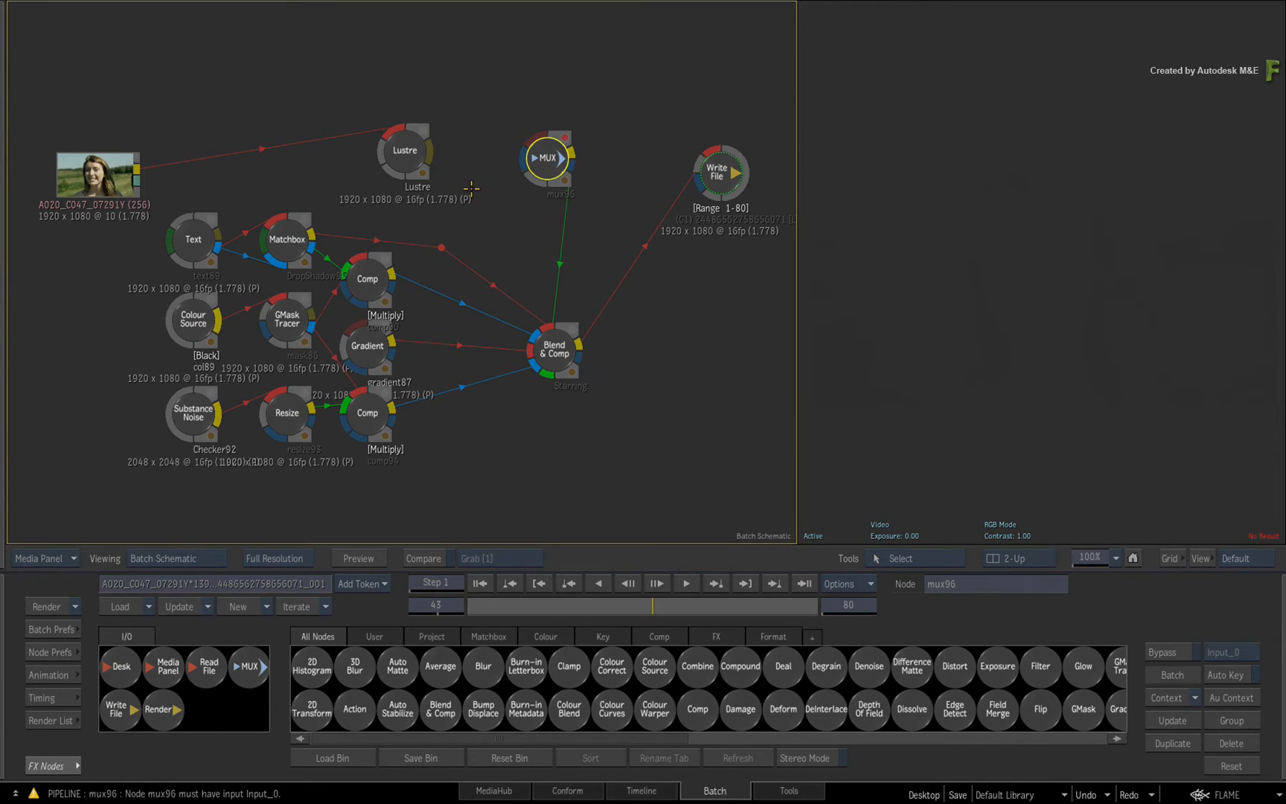
# - Delete the whole Starring title setup, including its MUX node, from the schematic
pyautogui.moveTo(702, 291); pyautogui.dragTo(703, 294)
pyautogui.moveTo(548, 159)
pyautogui.mouseDown()
pyautogui.moveTo(609, 724)
pyautogui.moveTo(536, 207)
pyautogui.moveTo(569, 208)
pyautogui.mouseUp()
pyautogui.moveTo(553, 366); pyautogui.dragTo(566, 795)
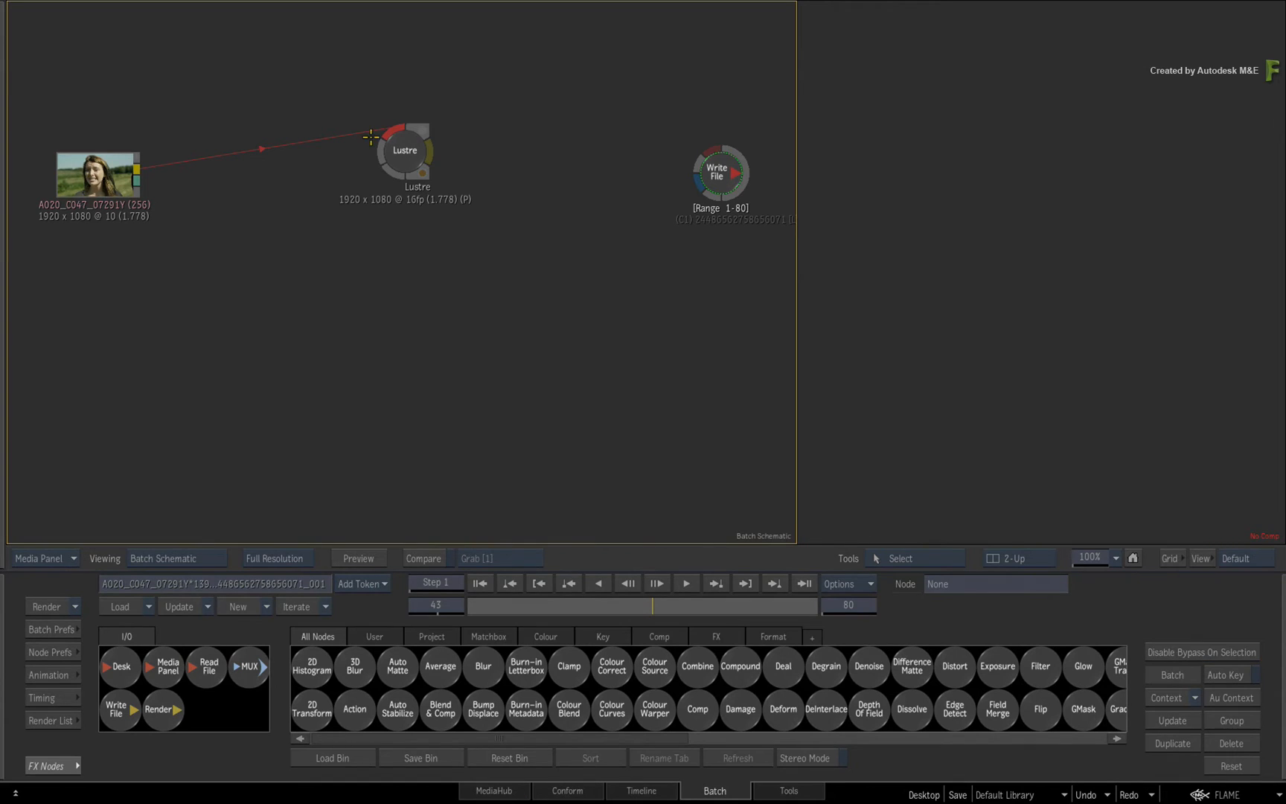
# - Connect the Lustre node directly to Write File and place it midway between the source clip and Write File
pyautogui.moveTo(408, 148); pyautogui.dragTo(713, 148)
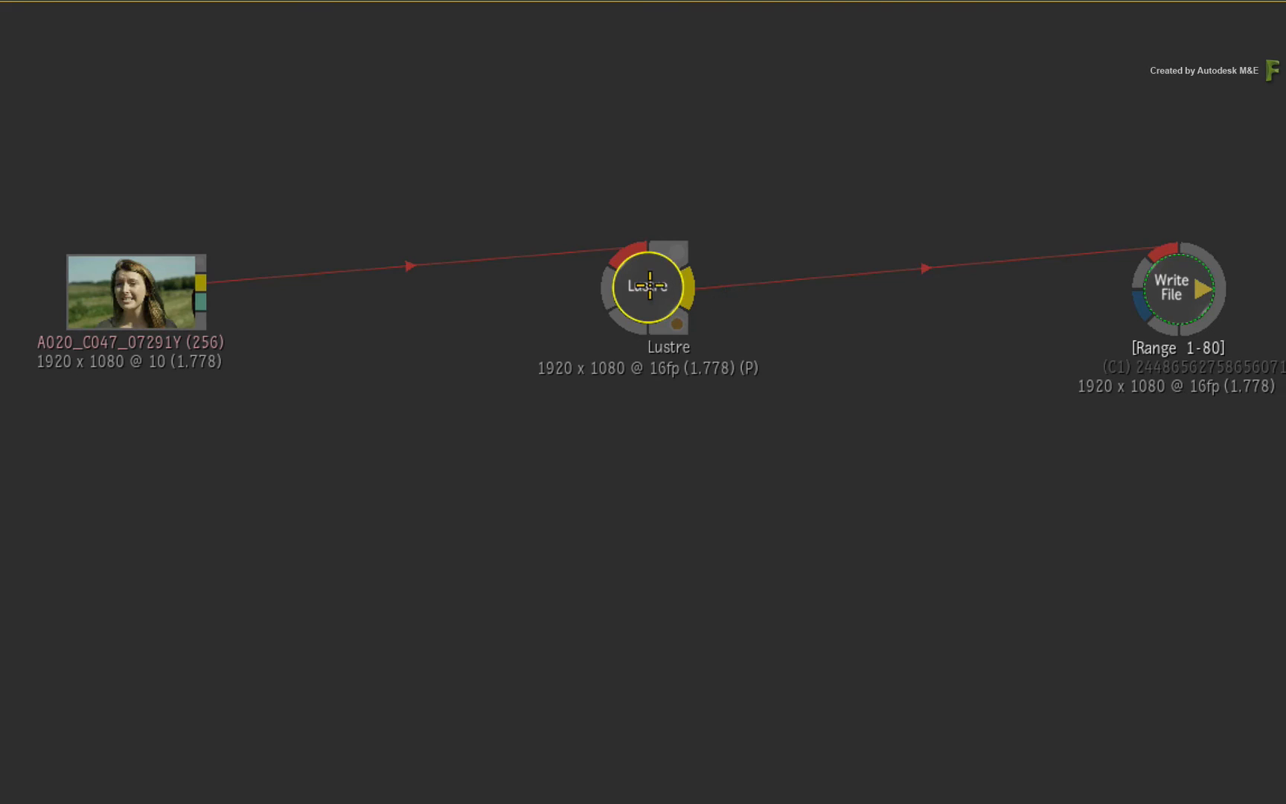
pyautogui.moveTo(403, 174); pyautogui.dragTo(427, 175)
pyautogui.moveTo(686, 290); pyautogui.dragTo(668, 294)
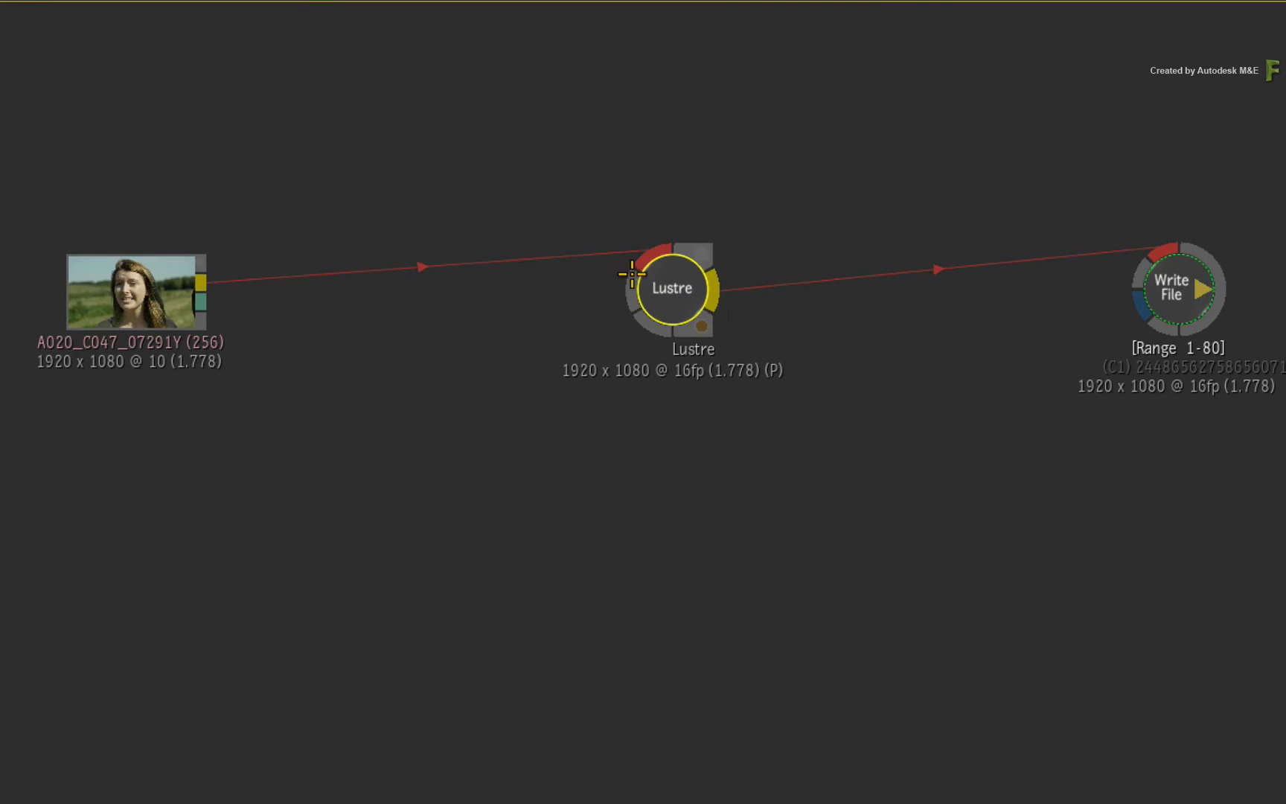
pyautogui.moveTo(273, 186); pyautogui.dragTo(570, 178)
pyautogui.moveTo(802, 198)
pyautogui.mouseDown()
pyautogui.moveTo(1105, 179)
pyautogui.moveTo(1112, 190)
pyautogui.mouseUp()
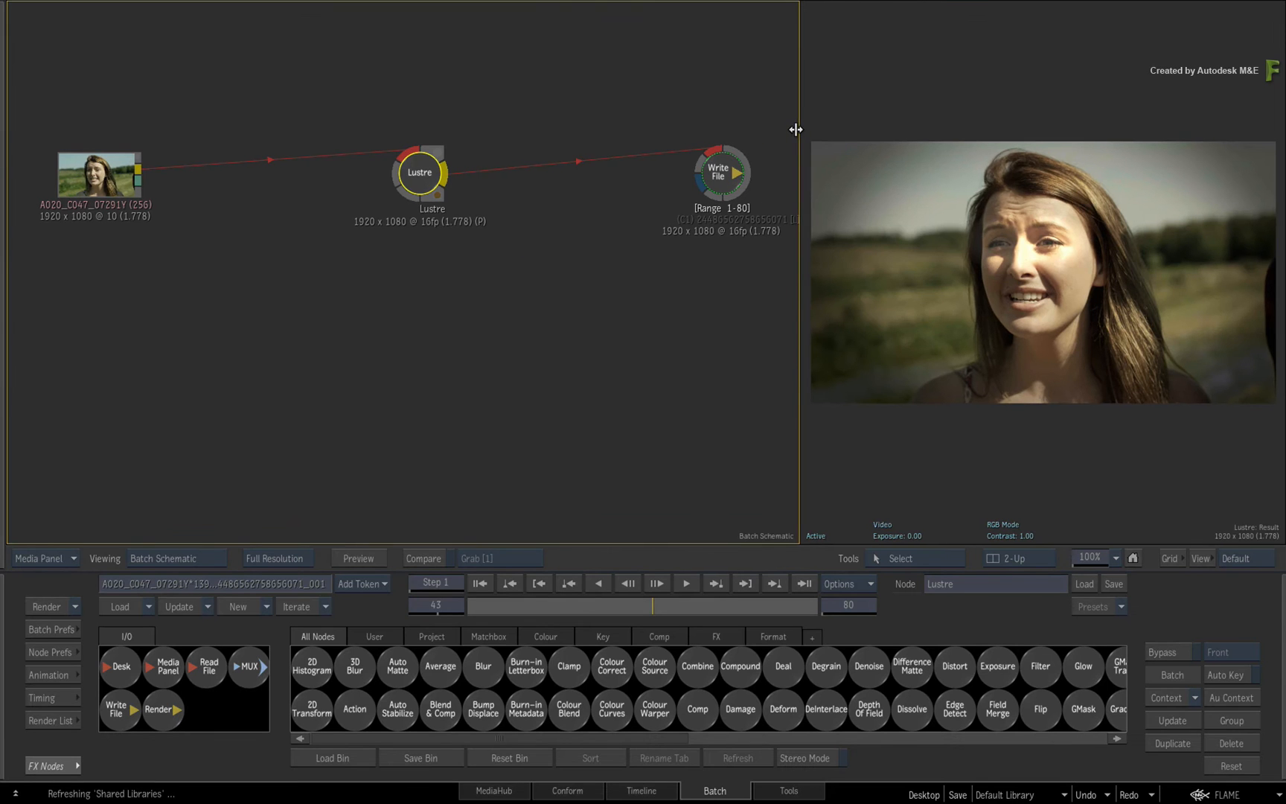
# - Widen the schematic view, move the Lustre node closer to Write File, and split it into separate processing-stage nodes
pyautogui.moveTo(845, 131); pyautogui.dragTo(841, 131)
pyautogui.doubleClick(445, 173)
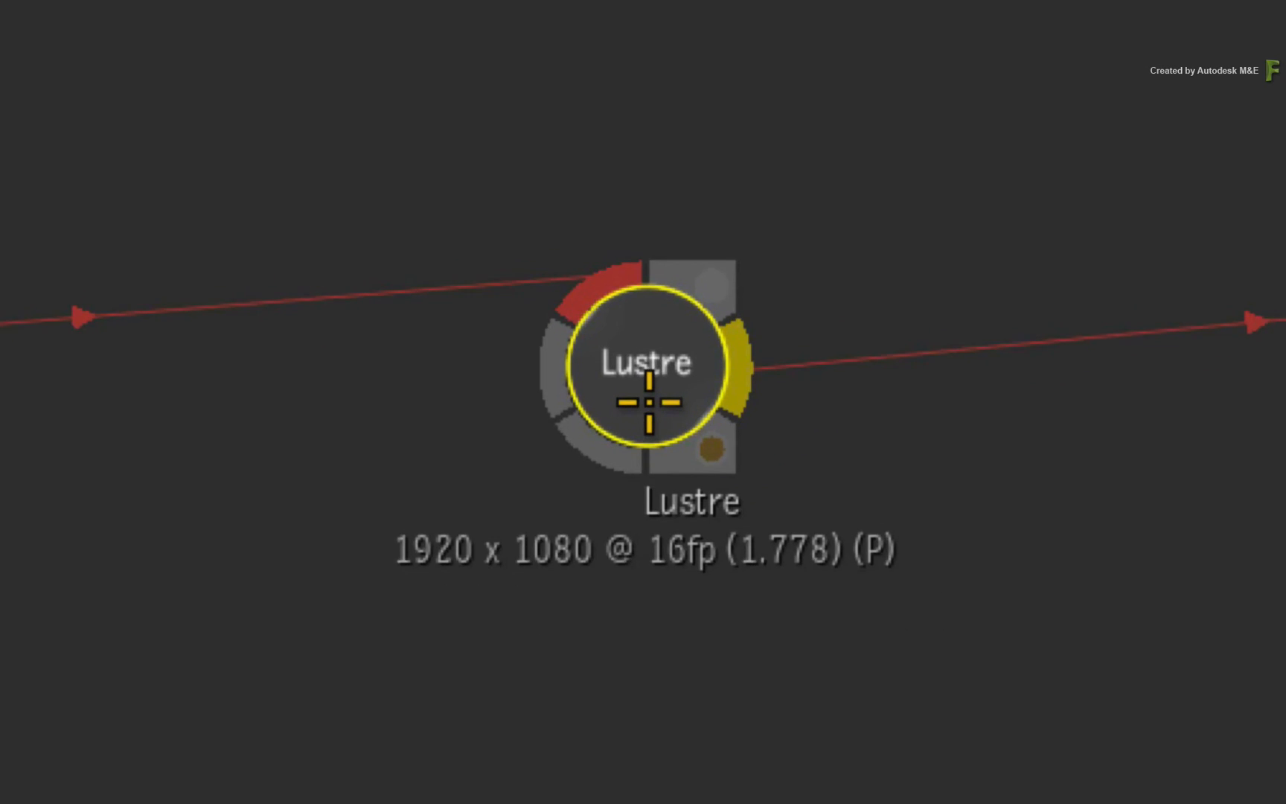
pyautogui.moveTo(440, 175); pyautogui.dragTo(585, 179)
pyautogui.click(354, 719)
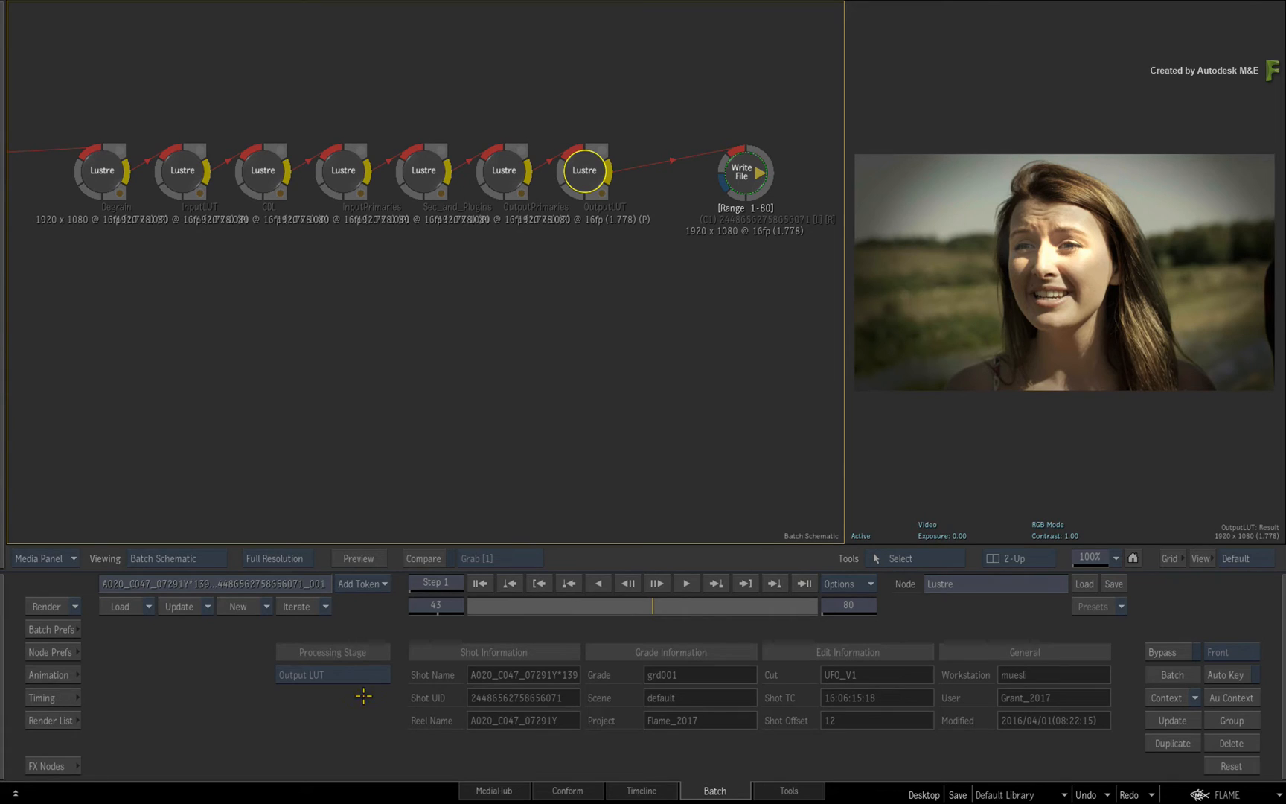